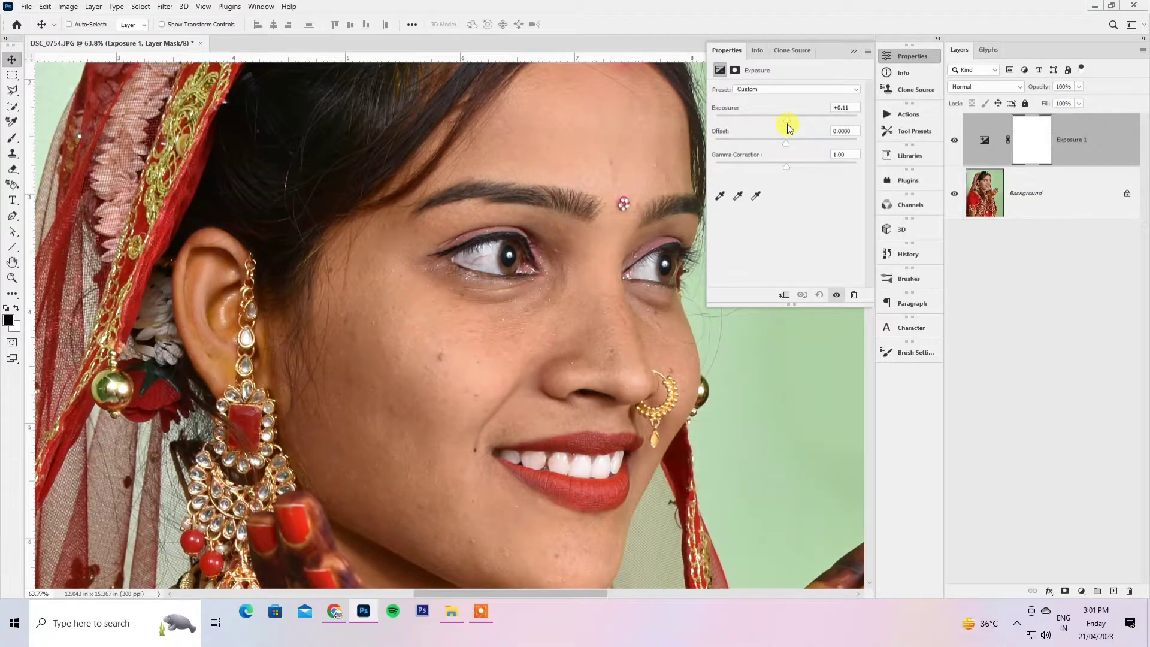
Add a Curves adjustment layer above the Exposure layer and adjust the RGB curve at its midpoint.
left_click(912, 60)
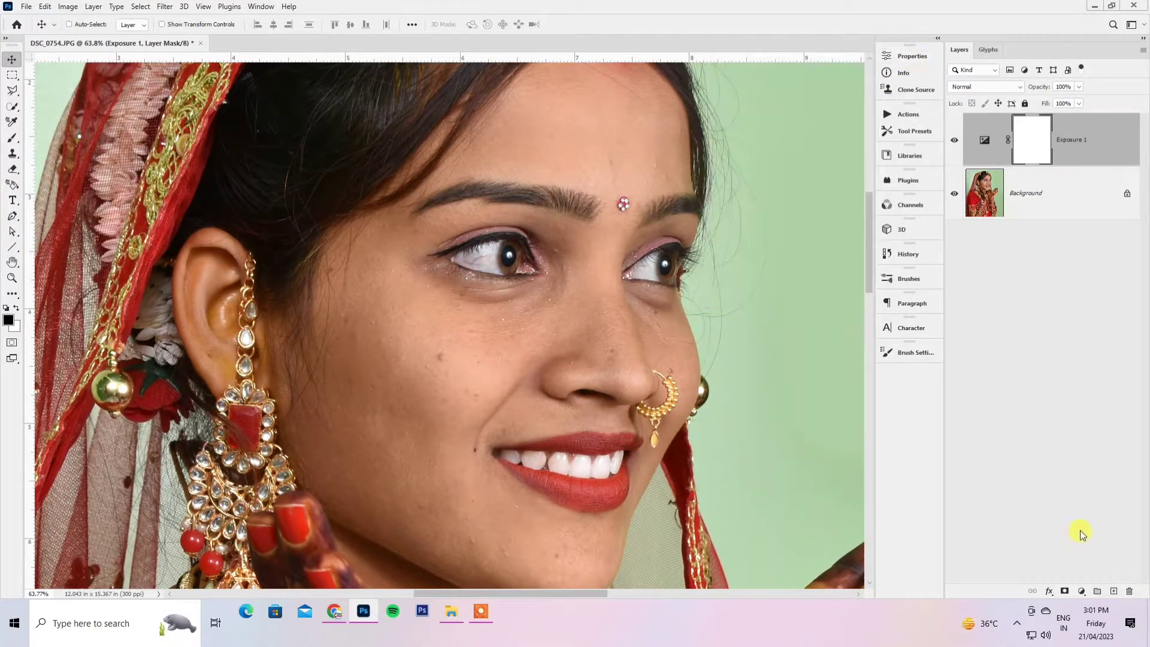
left_click(1083, 593)
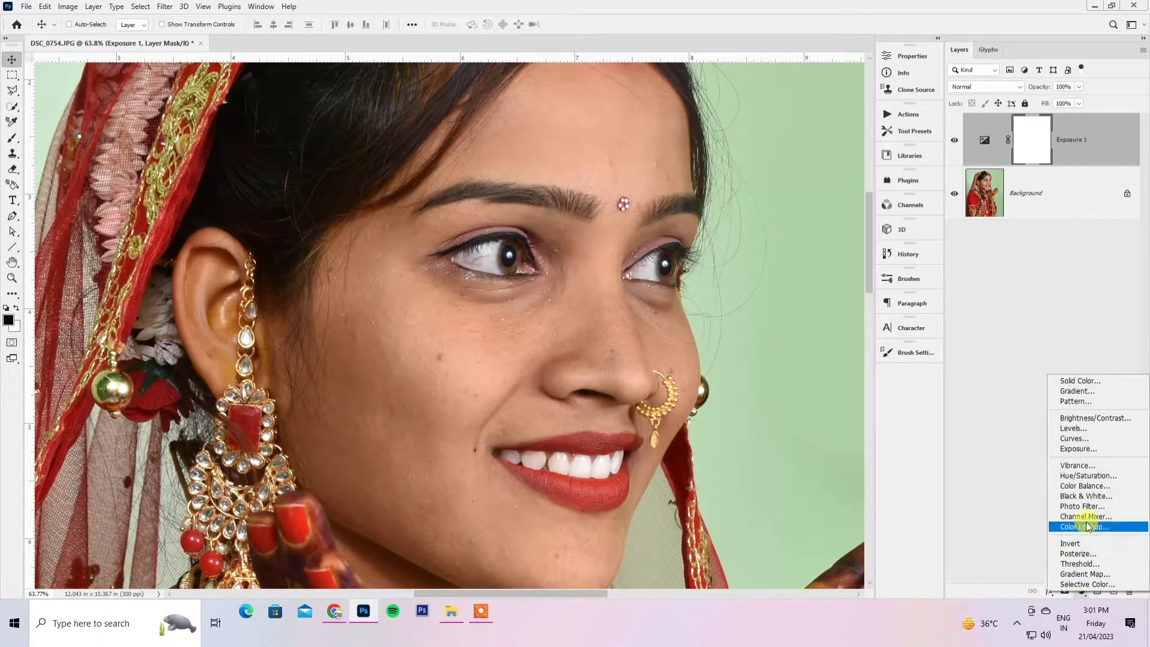
left_click(1081, 436)
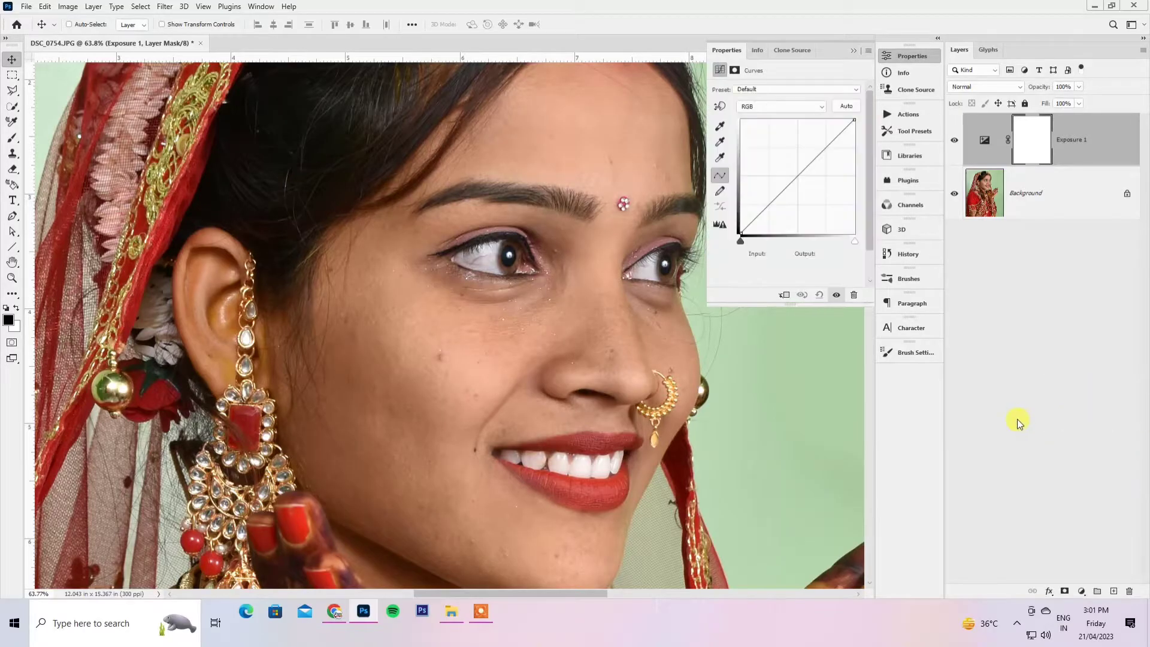
left_click(794, 171)
left_click(912, 58)
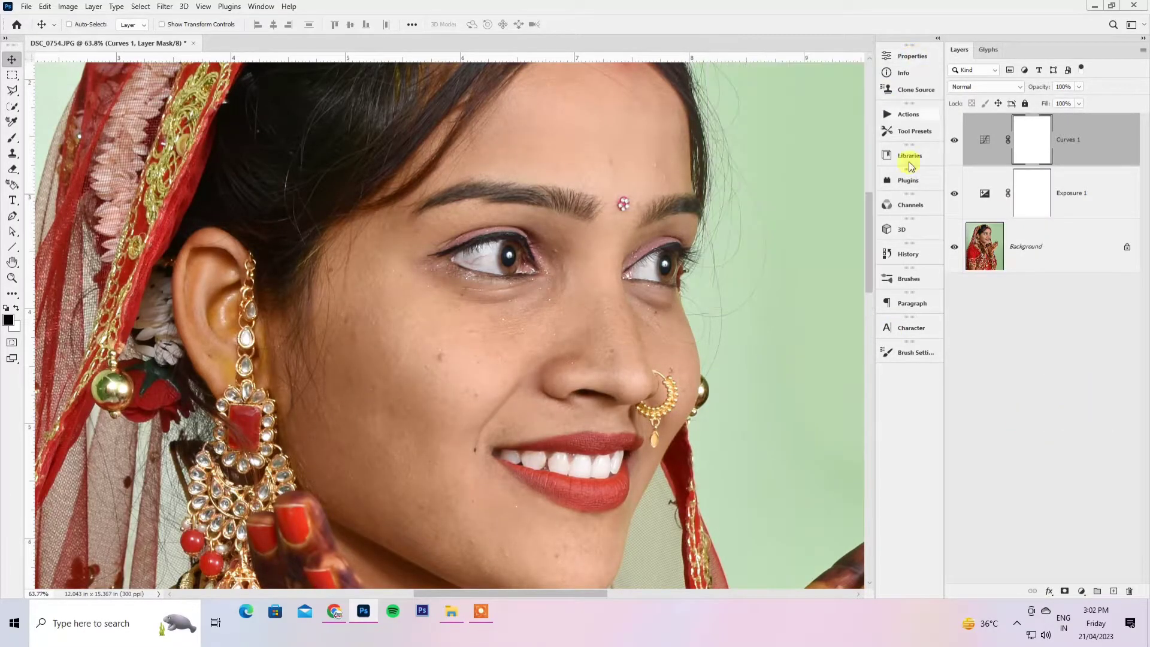
Merge the Curves, Exposure and Background layers into one and duplicate the merged layer.
left_click(1059, 257, "shift")
key("ctrl+e")
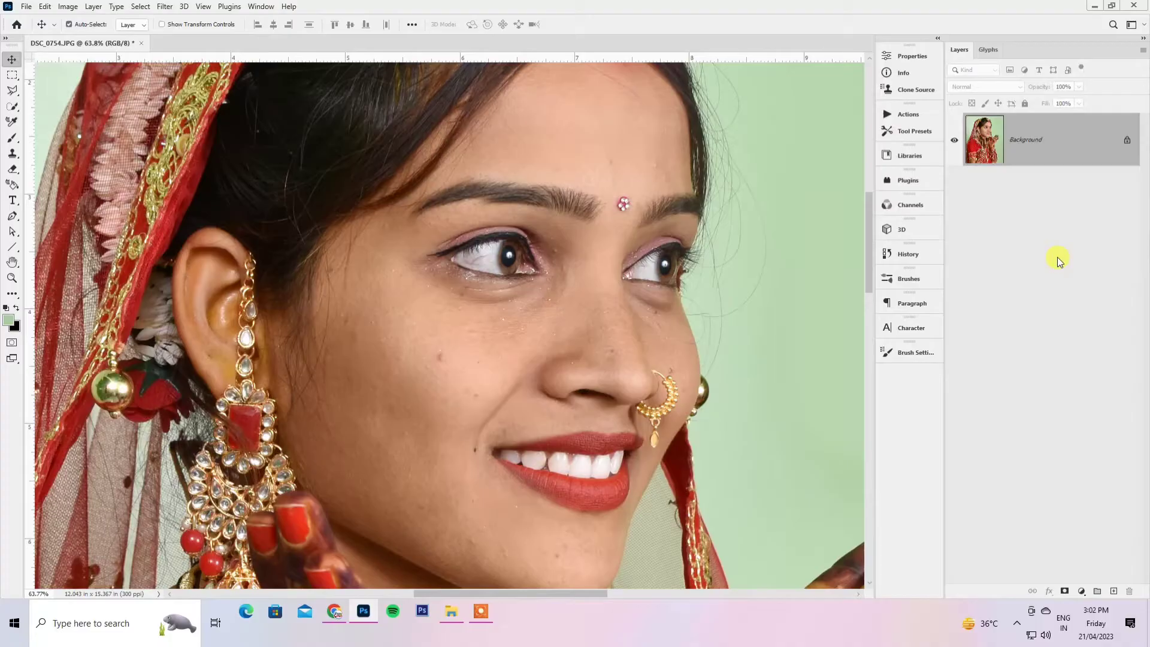
key("ctrl+j")
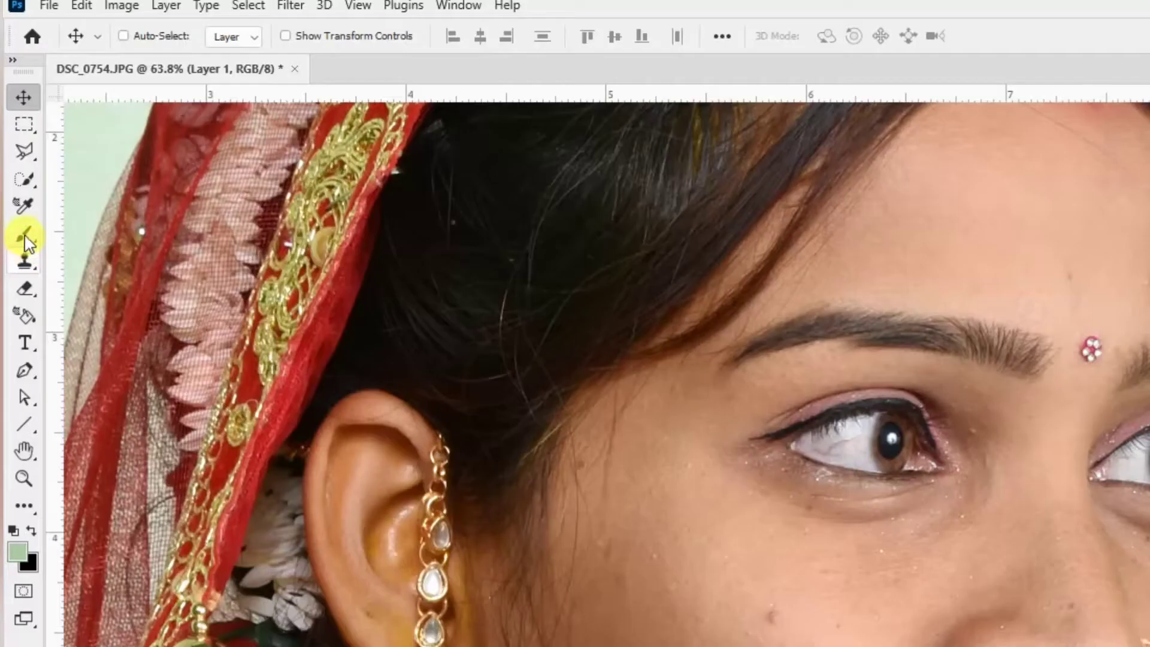
Choose the Mixer Brush and check its settings: Wet 23%, Load 76%, Mix 92% and Flow 100%.
left_click(12, 138)
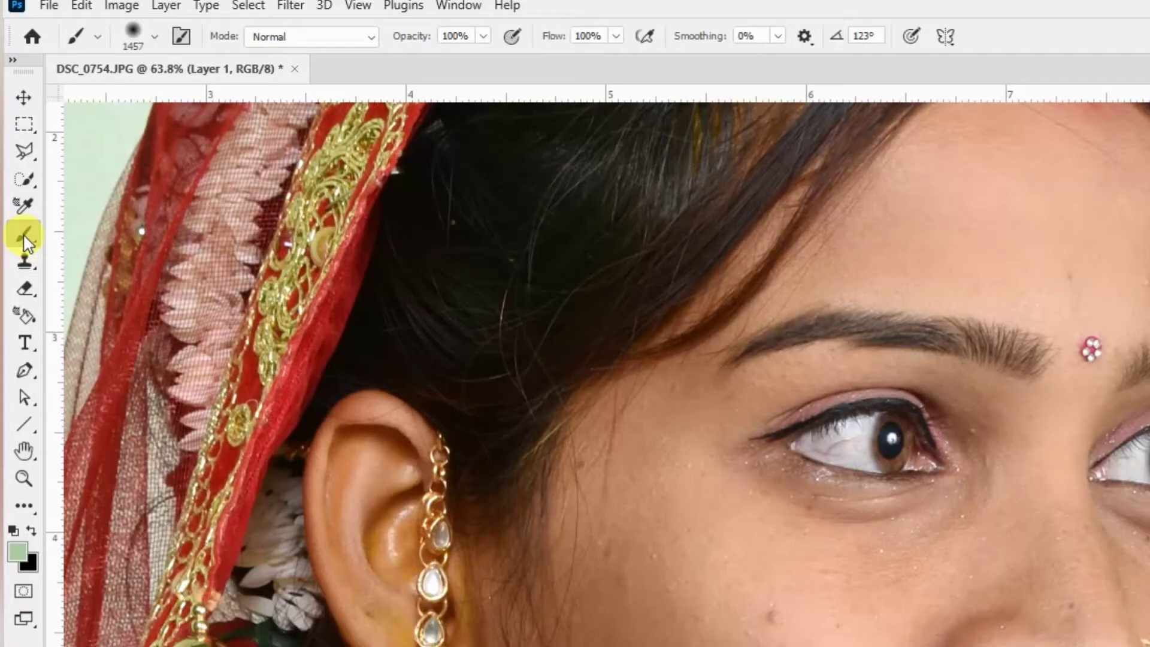
right_click(12, 138)
left_click(13, 365)
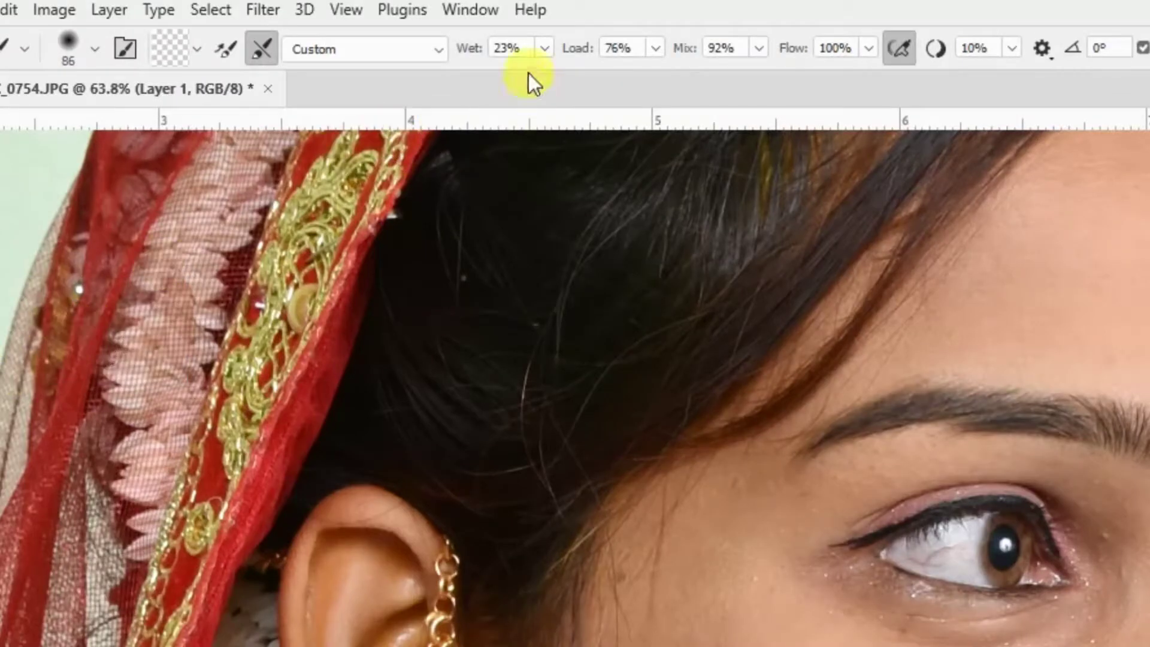
left_click(544, 47)
left_click(656, 53)
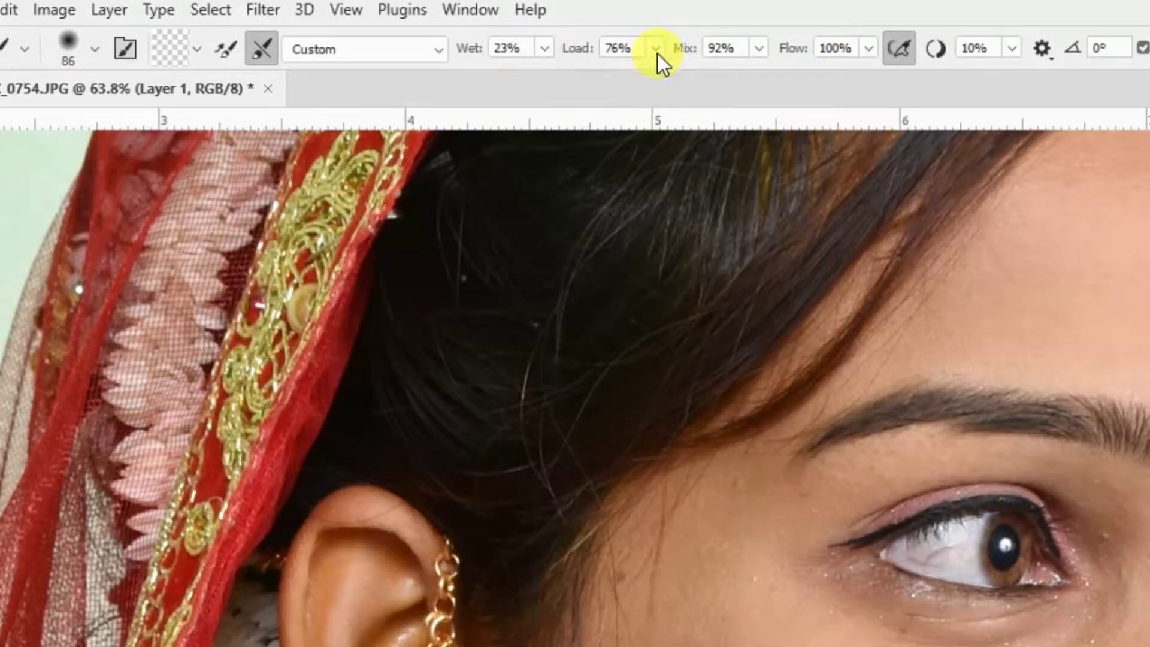
left_click(760, 56)
left_click(868, 53)
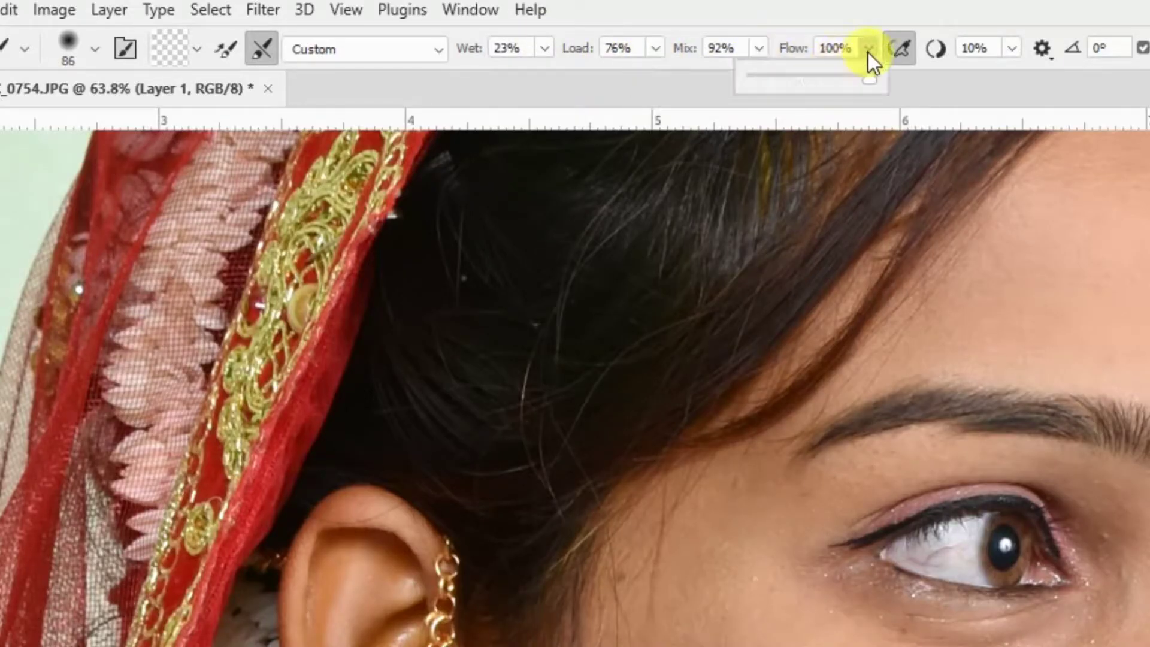
Smooth the skin of the forehead and around the eyebrow and upper eyelid with the Mixer Brush.
scroll(932, 635, "up", 2)
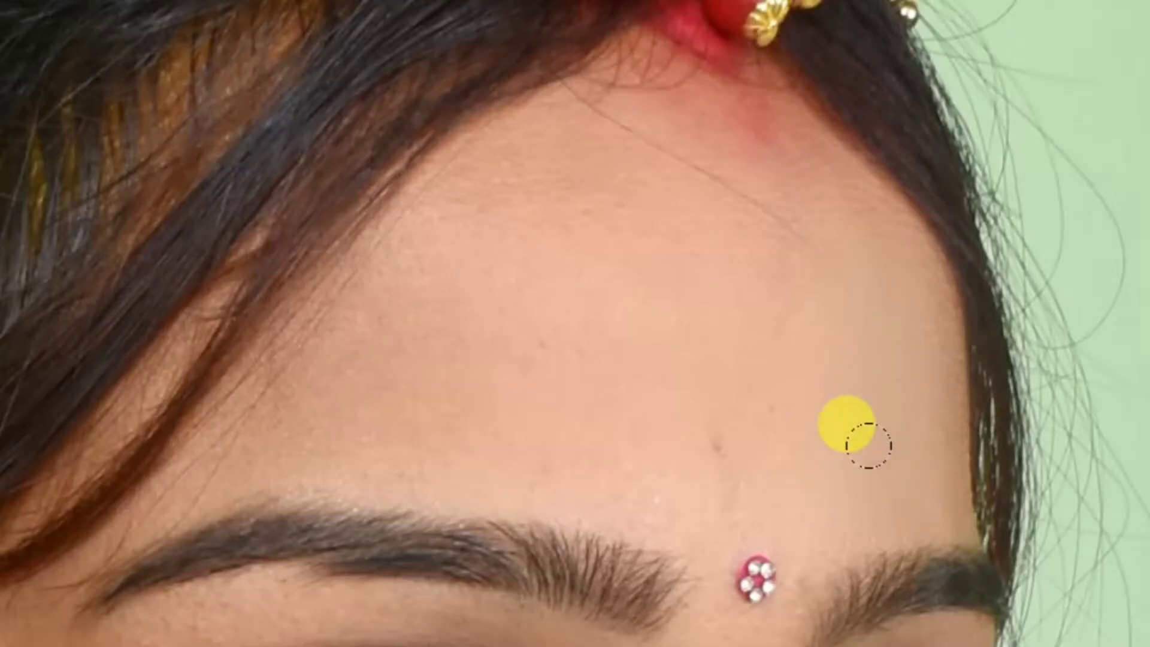
mouse_move(868, 446)
left_mouse_down()
mouse_move(747, 157)
mouse_move(695, 332)
mouse_move(722, 428)
left_mouse_up()
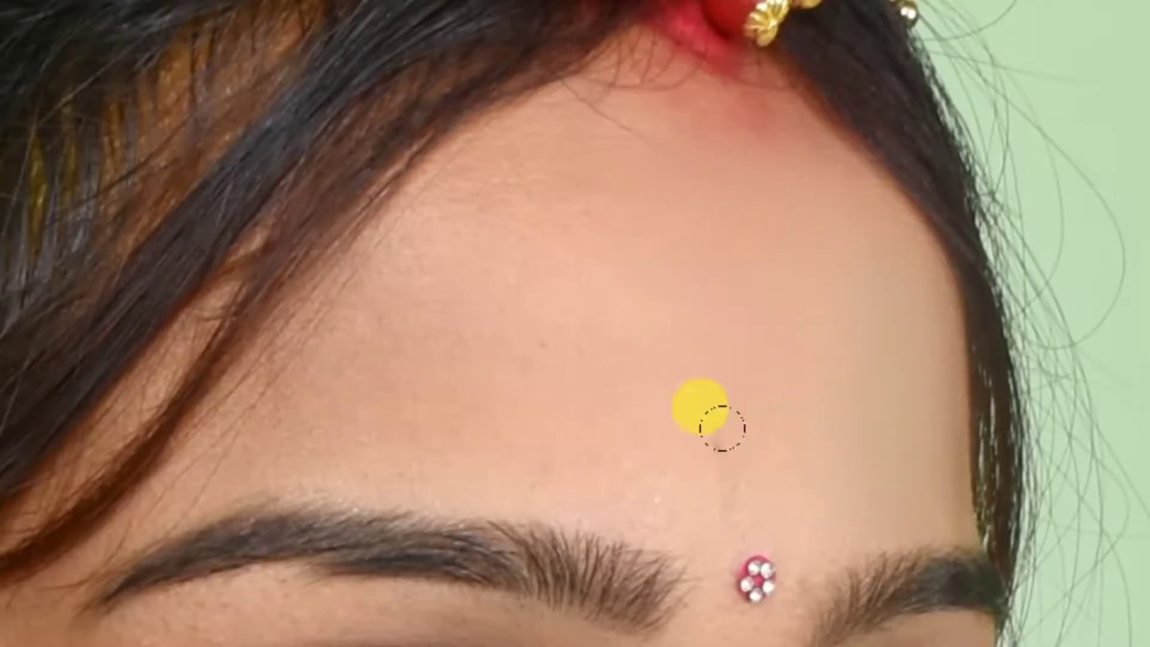
right_click(846, 469)
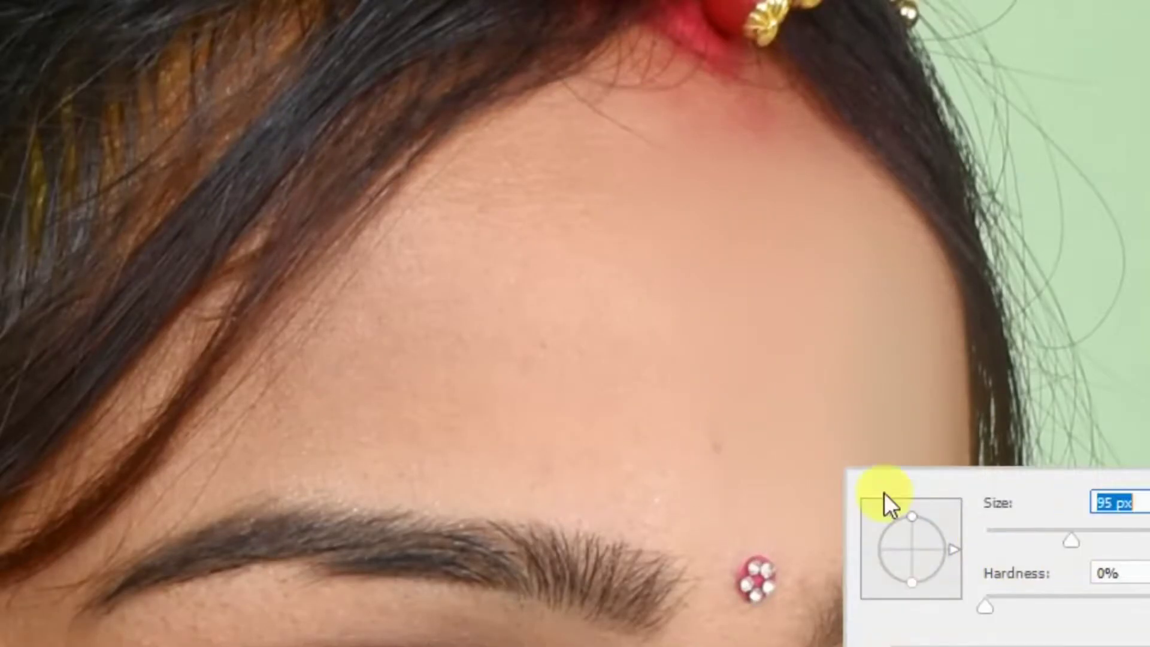
mouse_move(575, 450)
left_mouse_down()
mouse_move(281, 420)
mouse_move(459, 207)
mouse_move(582, 269)
mouse_move(693, 485)
mouse_move(502, 139)
mouse_move(604, 151)
mouse_move(785, 295)
mouse_move(797, 456)
mouse_move(876, 300)
mouse_move(782, 498)
mouse_move(828, 244)
left_mouse_up()
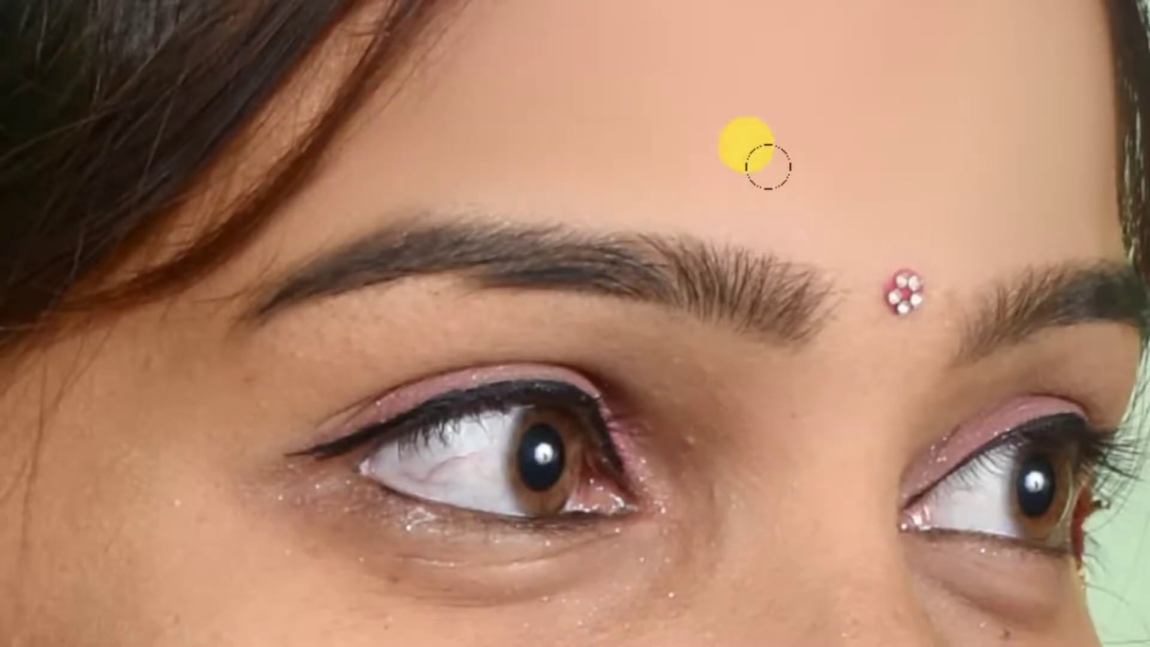
mouse_move(765, 164)
left_mouse_down()
mouse_move(870, 330)
mouse_move(731, 467)
mouse_move(624, 339)
mouse_move(565, 311)
mouse_move(193, 397)
mouse_move(108, 370)
left_mouse_up()
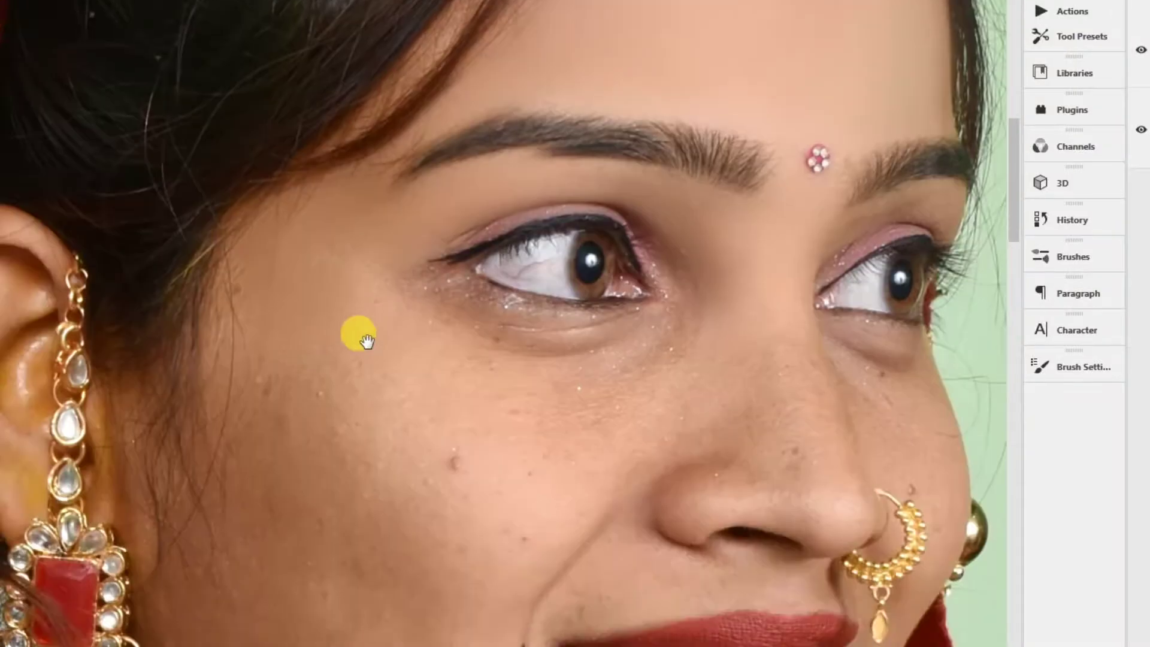
Blend away the blemishes under the near eye and across the near cheek and jaw.
mouse_move(260, 359)
left_mouse_down()
mouse_move(214, 178)
mouse_move(627, 344)
mouse_move(570, 365)
mouse_move(334, 341)
mouse_move(334, 429)
left_mouse_up()
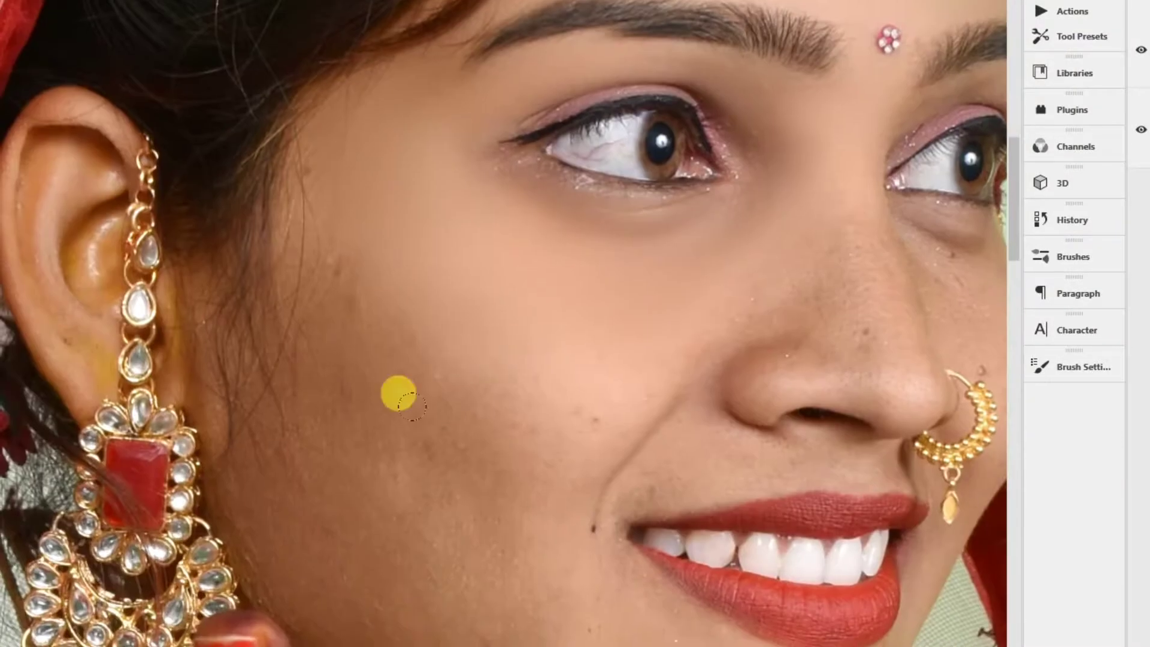
mouse_move(411, 406)
left_mouse_down()
mouse_move(324, 211)
mouse_move(288, 306)
mouse_move(457, 480)
mouse_move(298, 375)
mouse_move(319, 441)
mouse_move(439, 491)
left_mouse_up()
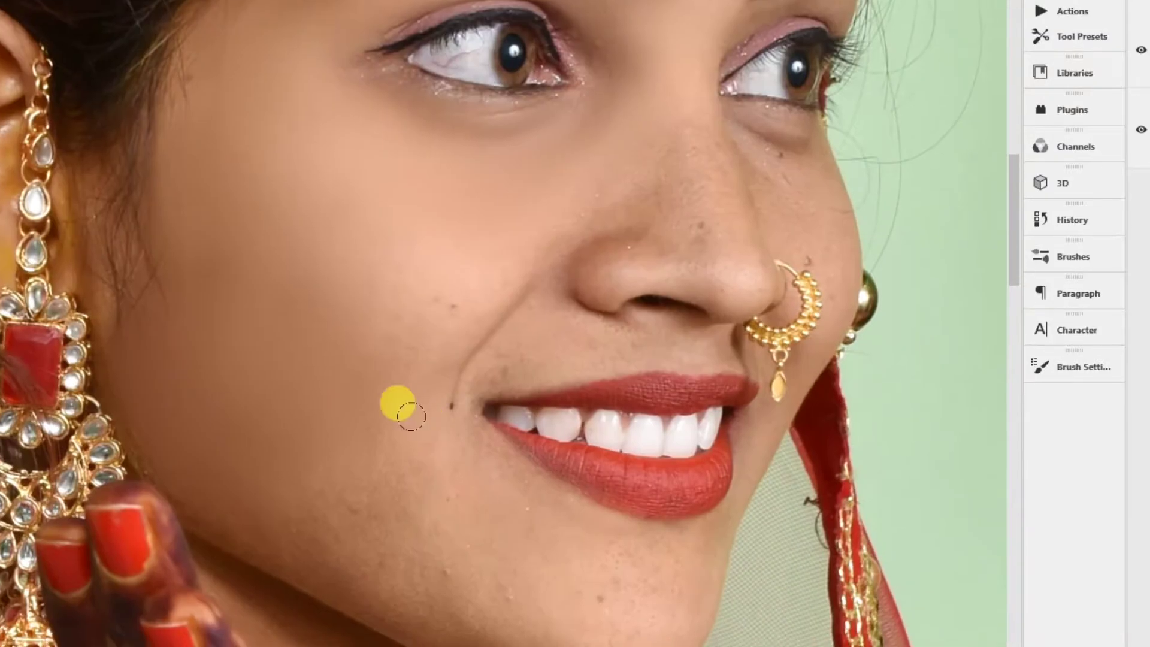
mouse_move(411, 417)
left_mouse_down()
mouse_move(295, 288)
mouse_move(239, 349)
mouse_move(313, 469)
mouse_move(258, 489)
mouse_move(325, 417)
mouse_move(239, 478)
mouse_move(336, 542)
mouse_move(465, 560)
mouse_move(528, 519)
mouse_move(499, 550)
mouse_move(451, 507)
mouse_move(398, 355)
mouse_move(448, 423)
mouse_move(545, 508)
mouse_move(554, 577)
mouse_move(620, 630)
mouse_move(577, 643)
mouse_move(448, 559)
mouse_move(458, 545)
mouse_move(321, 508)
left_mouse_up()
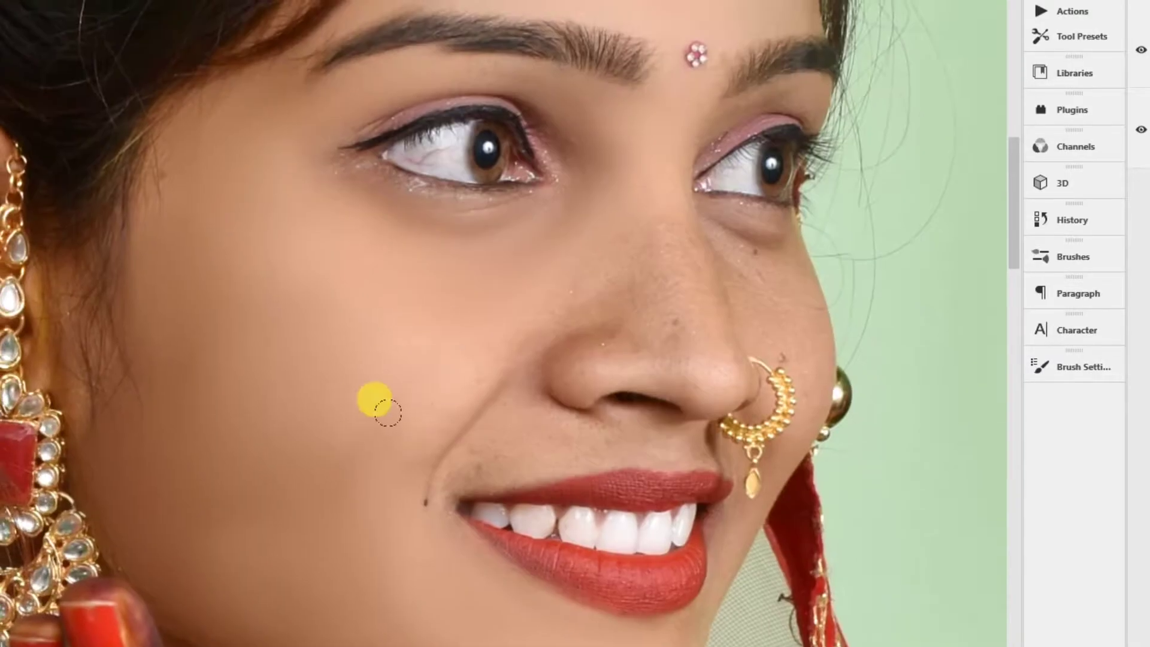
Smooth the skin along the smile line, above the upper lip and over the nose.
left_click_drag(388, 413, 329, 417)
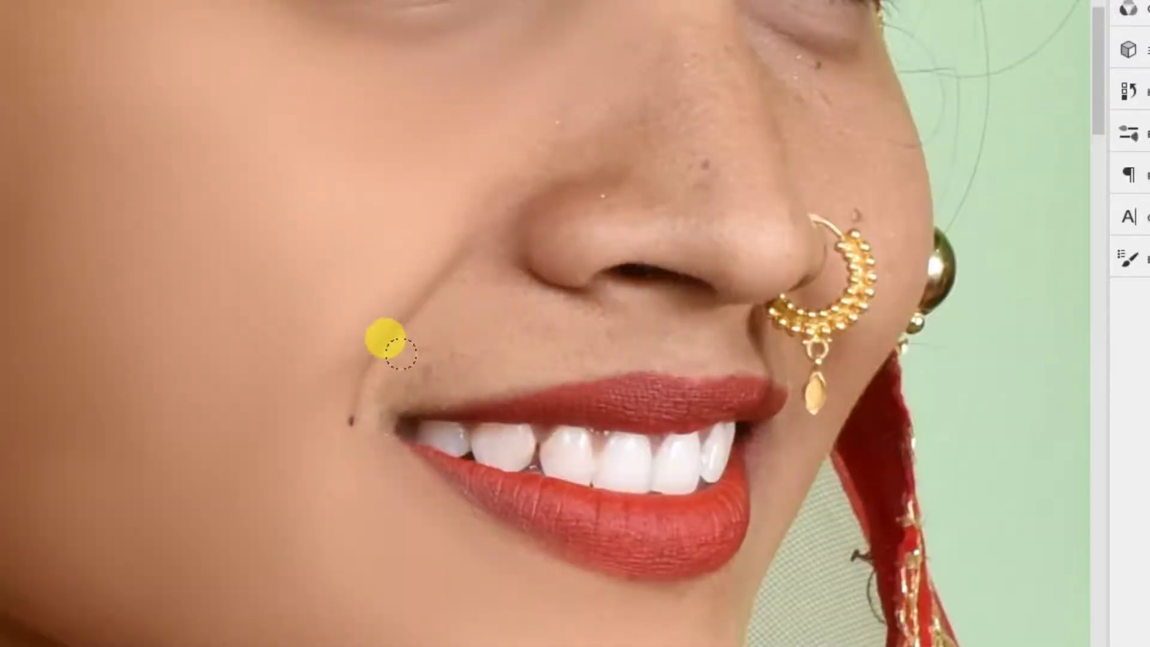
mouse_move(408, 445)
left_mouse_down()
mouse_move(392, 477)
mouse_move(434, 441)
left_mouse_up()
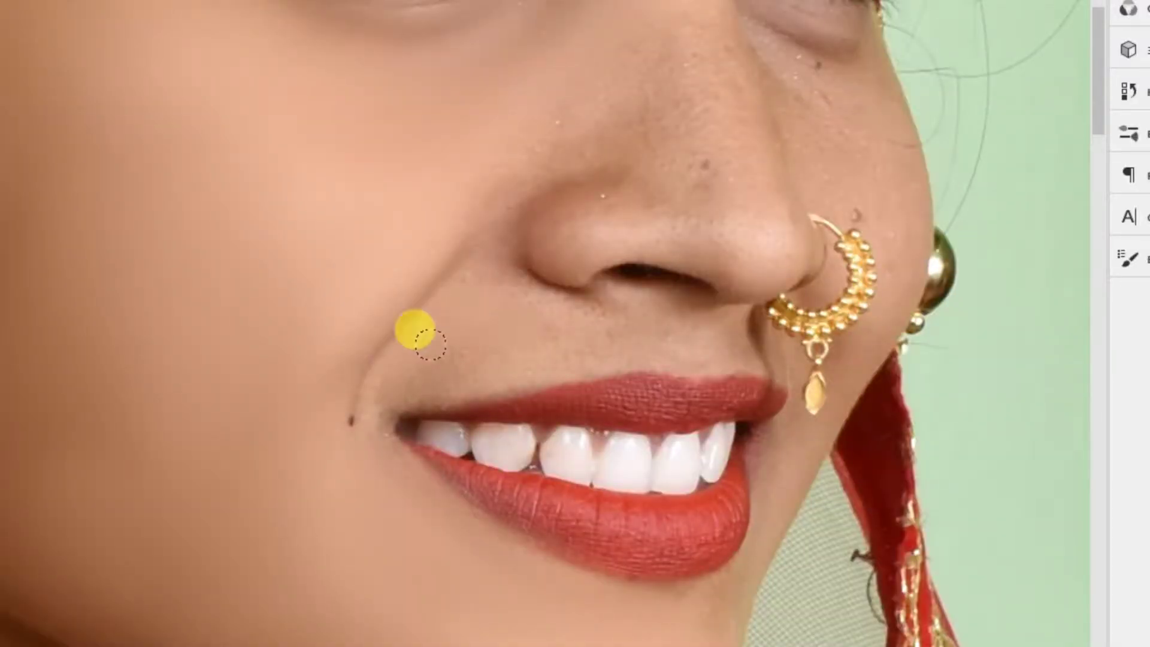
mouse_move(430, 344)
left_mouse_down()
mouse_move(466, 354)
mouse_move(643, 324)
mouse_move(507, 307)
mouse_move(484, 293)
mouse_move(469, 258)
mouse_move(378, 383)
mouse_move(375, 407)
mouse_move(448, 317)
mouse_move(539, 301)
mouse_move(740, 328)
mouse_move(578, 231)
mouse_move(599, 184)
mouse_move(767, 230)
left_mouse_up()
mouse_move(706, 102)
left_mouse_down()
mouse_move(728, 229)
mouse_move(756, 281)
mouse_move(619, 256)
mouse_move(608, 94)
mouse_move(664, 201)
mouse_move(636, 115)
mouse_move(635, 300)
mouse_move(662, 179)
mouse_move(557, 280)
mouse_move(585, 254)
mouse_move(555, 170)
mouse_move(826, 216)
mouse_move(703, 462)
left_mouse_up()
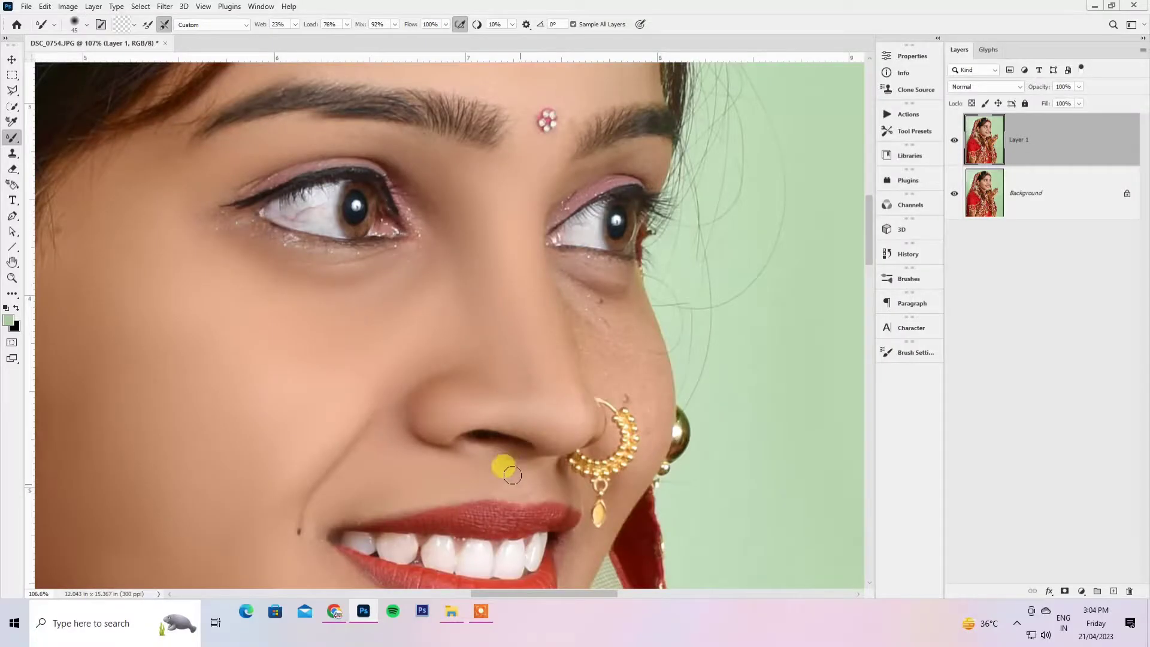
mouse_move(484, 453)
left_mouse_down()
mouse_move(433, 480)
mouse_move(450, 458)
mouse_move(542, 450)
left_mouse_up()
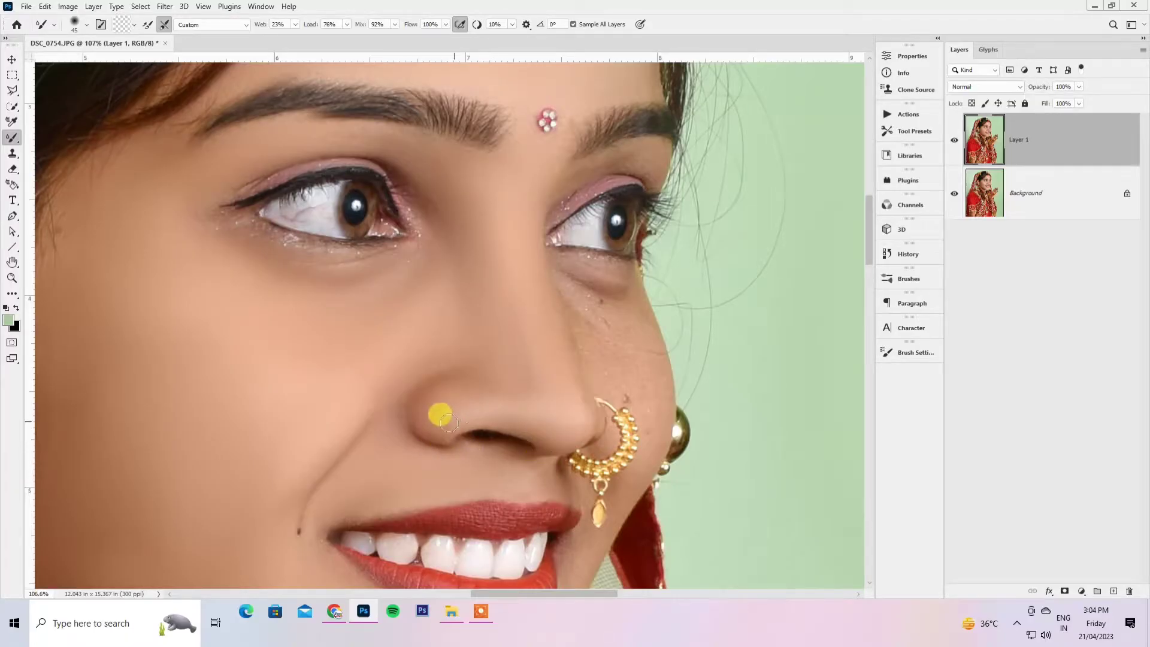
left_click_drag(588, 379, 557, 300)
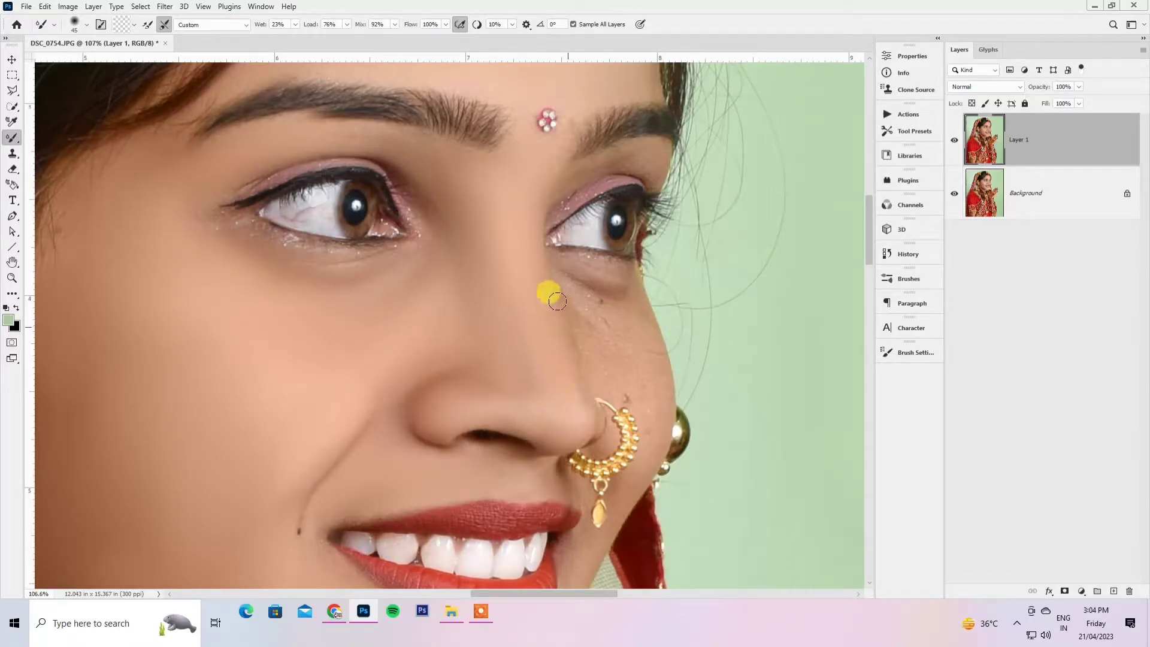
Smooth the far cheek below the eye and the skin around the nose ring.
mouse_move(543, 261)
left_mouse_down()
mouse_move(582, 304)
mouse_move(560, 274)
mouse_move(600, 306)
mouse_move(574, 288)
mouse_move(632, 299)
mouse_move(613, 308)
mouse_move(561, 288)
mouse_move(603, 313)
mouse_move(565, 288)
mouse_move(594, 358)
mouse_move(600, 307)
mouse_move(617, 365)
mouse_move(616, 307)
mouse_move(630, 349)
mouse_move(681, 300)
mouse_move(692, 333)
mouse_move(664, 405)
mouse_move(627, 447)
mouse_move(670, 428)
mouse_move(686, 388)
mouse_move(722, 411)
mouse_move(716, 421)
mouse_move(661, 231)
mouse_move(629, 227)
mouse_move(645, 250)
mouse_move(573, 221)
mouse_move(668, 211)
mouse_move(651, 245)
mouse_move(553, 206)
mouse_move(668, 229)
mouse_move(604, 72)
mouse_move(530, 93)
mouse_move(605, 34)
mouse_move(710, 57)
mouse_move(655, 13)
mouse_move(726, 26)
mouse_move(577, 55)
mouse_move(601, 312)
mouse_move(707, 536)
left_mouse_up()
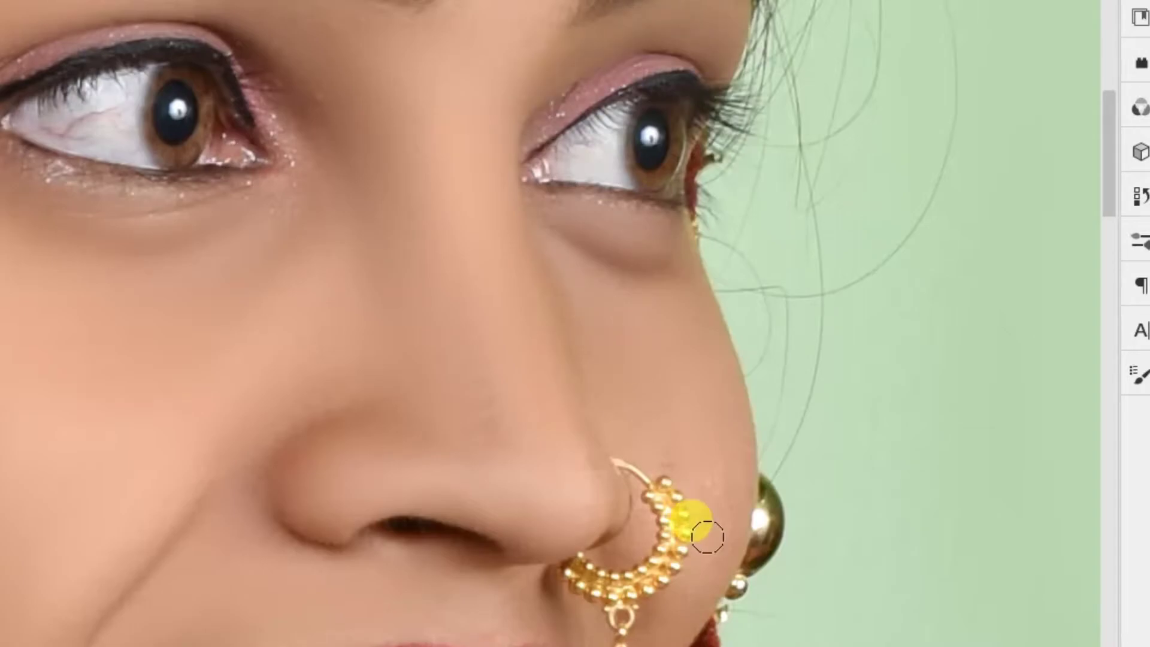
scroll(708, 532, "down", 2)
mouse_move(729, 441)
left_mouse_down()
mouse_move(668, 355)
mouse_move(625, 446)
left_mouse_up()
left_click_drag(606, 627, 629, 419)
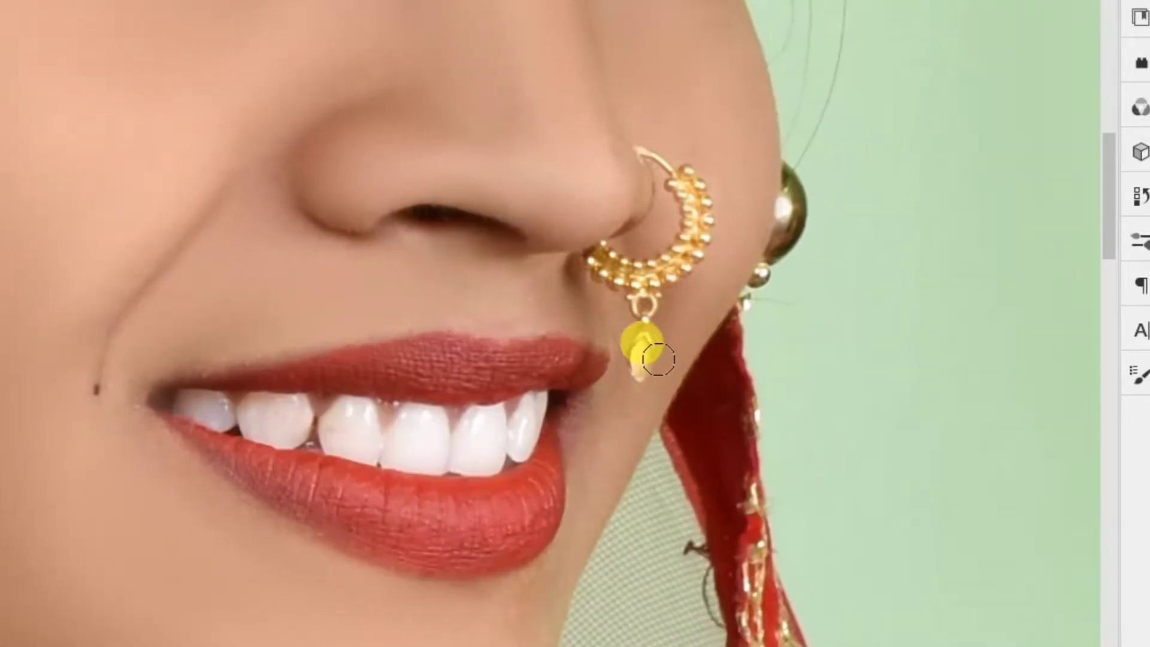
Smooth the skin of the neck, shoulder and upper chest beside the raised hand.
scroll(515, 494, "down", 3)
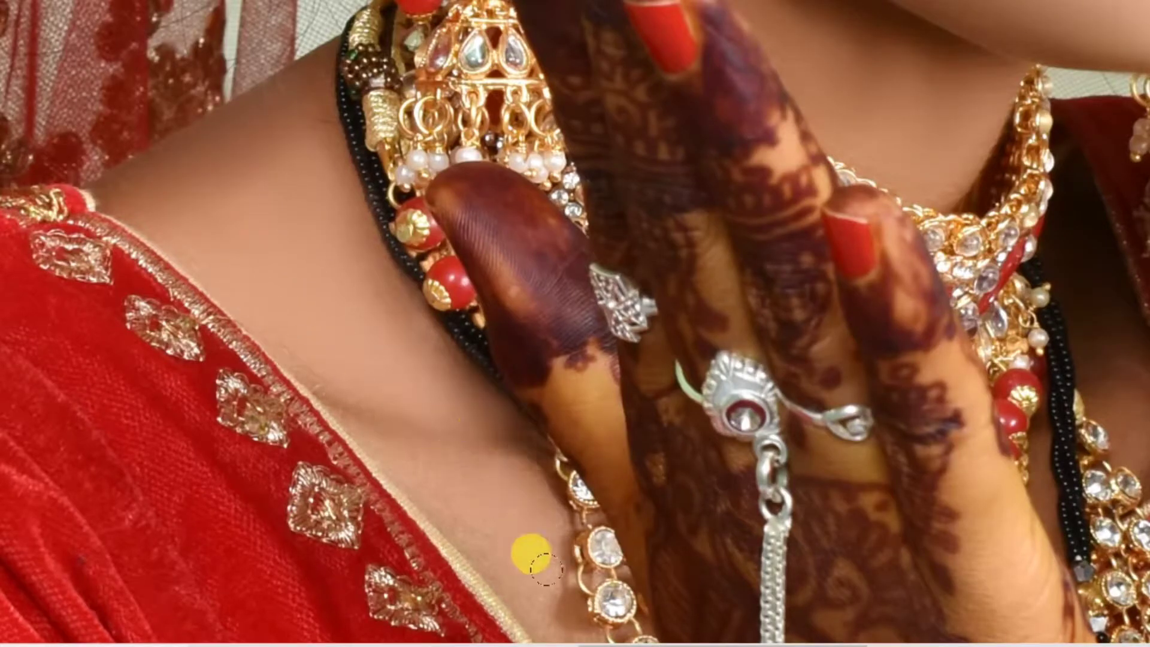
scroll(491, 485, "down", 2)
scroll(563, 527, "down", 5)
scroll(779, 419, "up", 1)
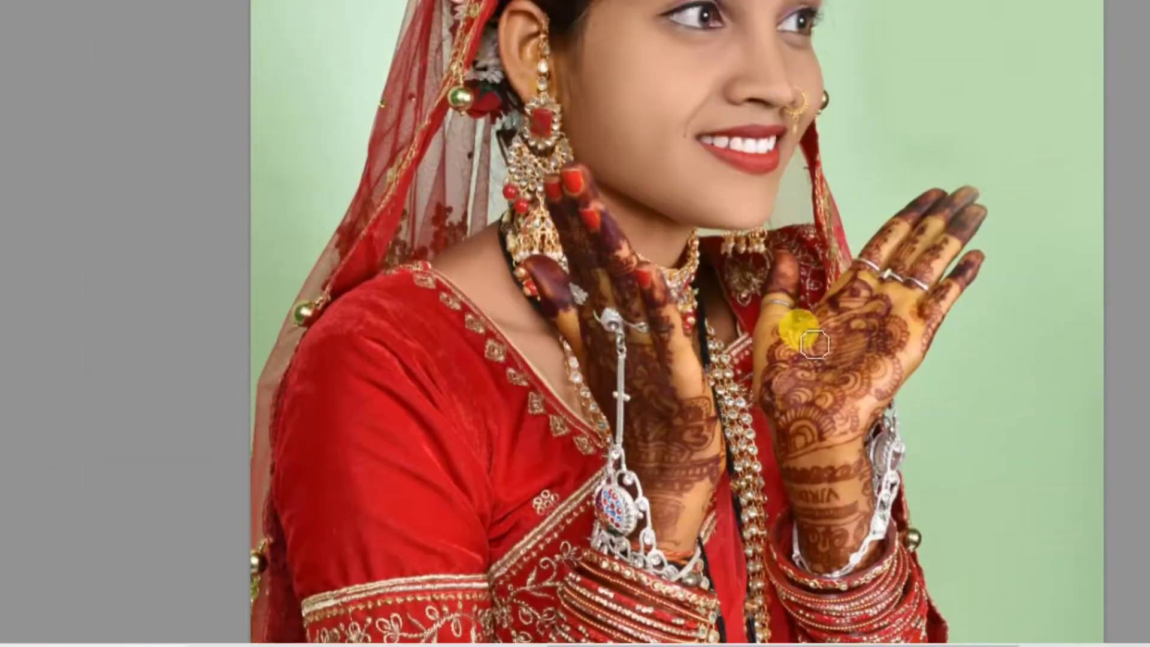
scroll(767, 299, "up", 3)
scroll(537, 198, "up", 3)
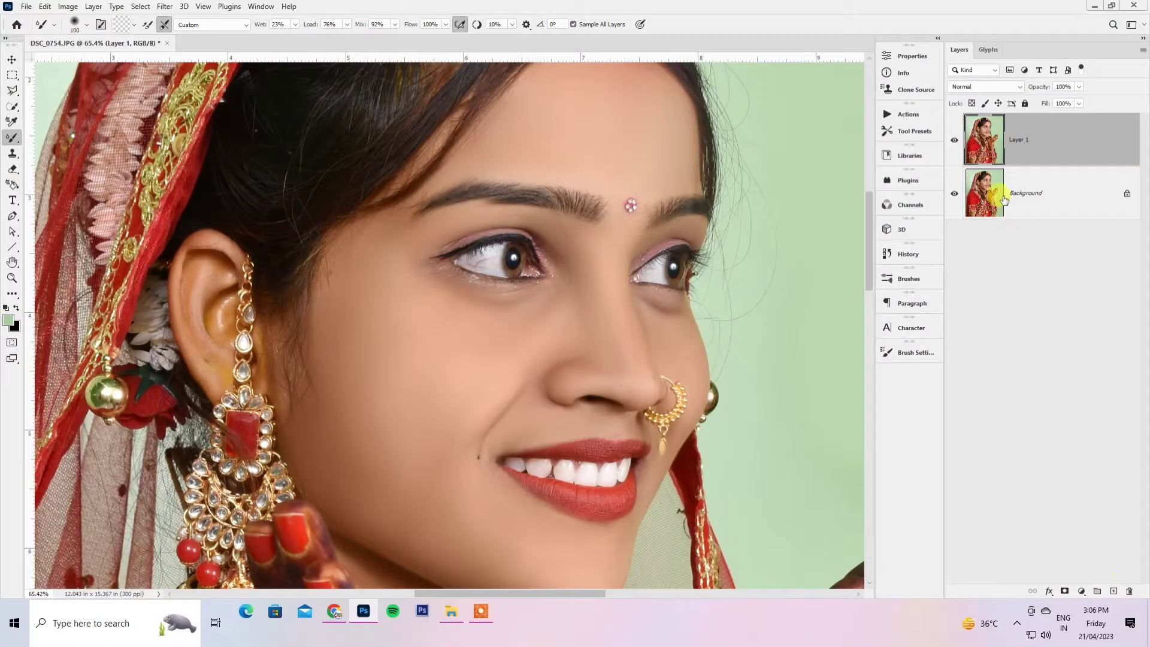
Merge the retouched layer with the Background and add a new empty layer on top.
left_click(1000, 199, "ctrl")
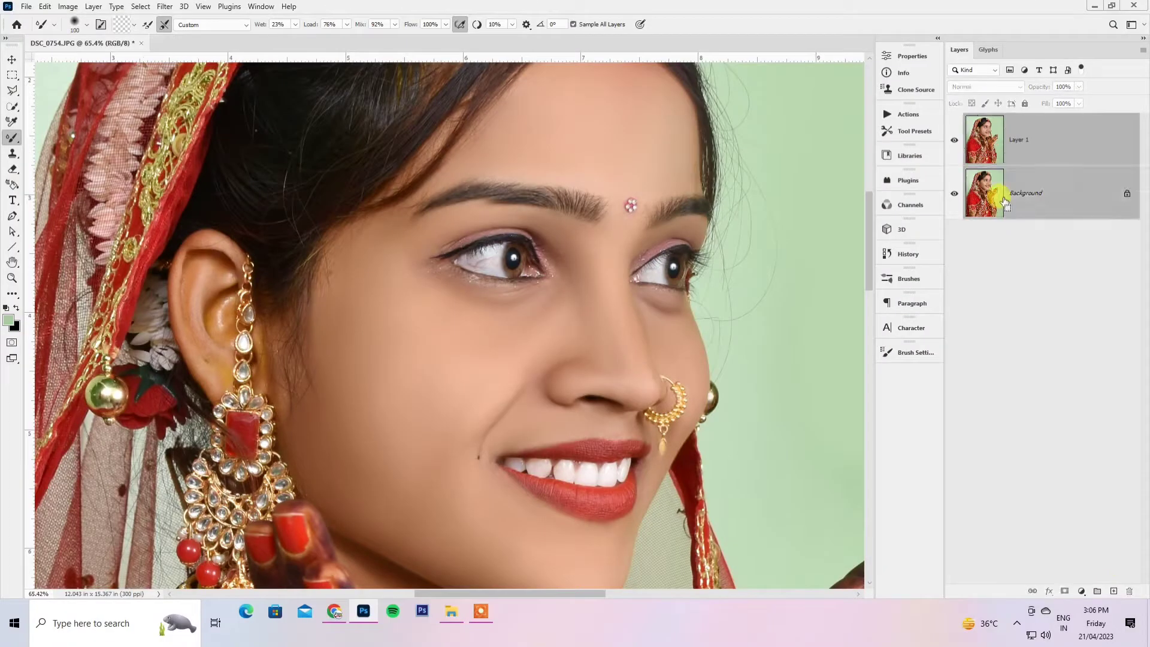
key("ctrl+e")
left_click(1113, 591)
Choose the regular Brush with 43% opacity, 46% flow and a size of 125.
right_click(12, 137)
left_click(54, 135)
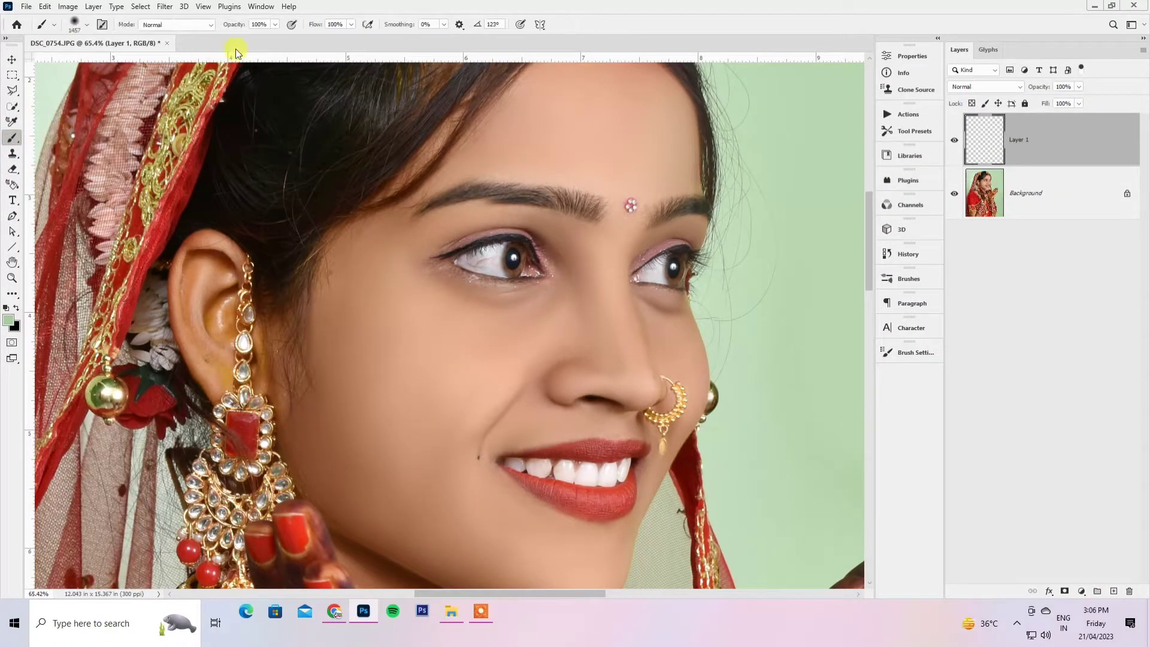
left_click(351, 24)
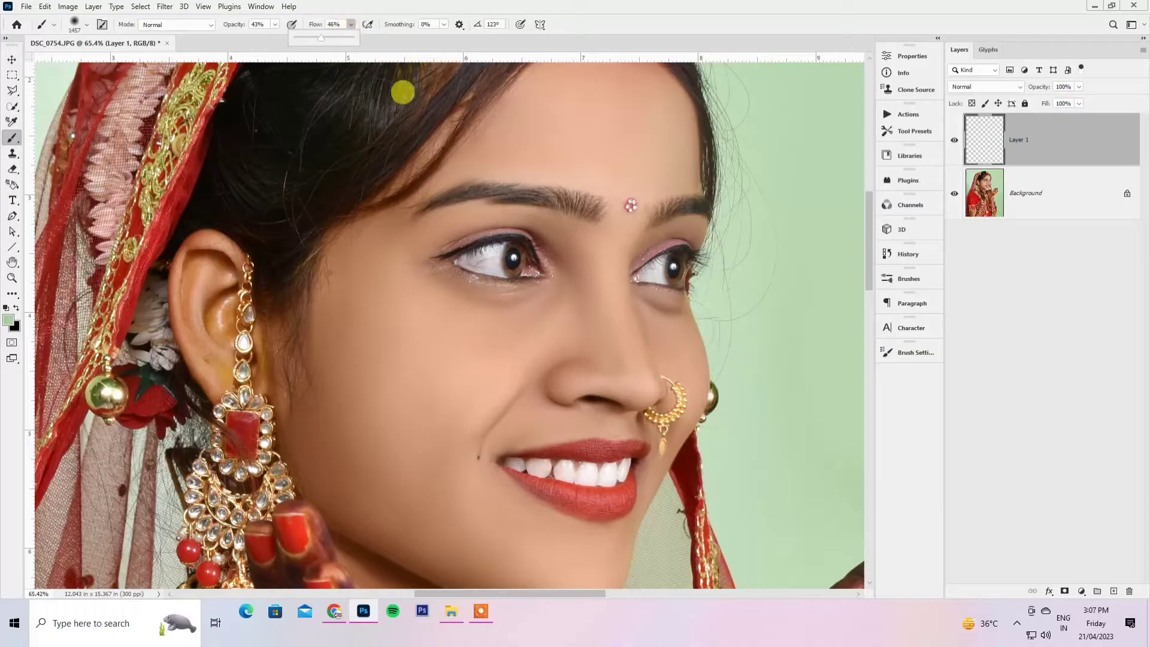
key("bracketleft")
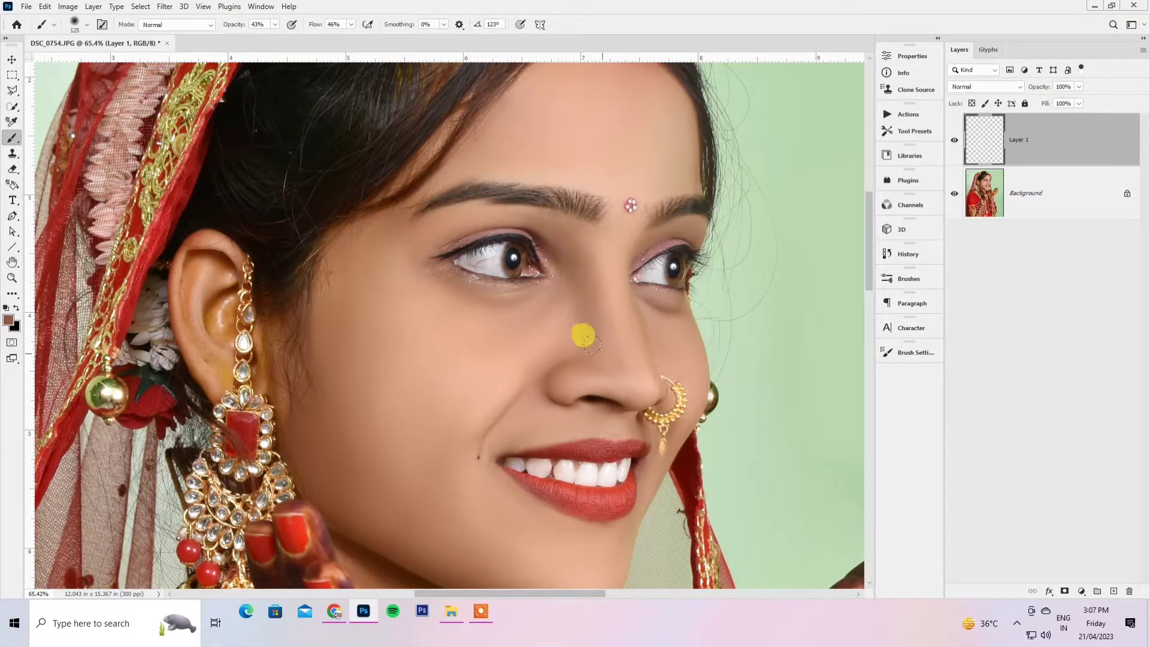
Shade the sides of the nose with a brown skin tone and lower that layer's opacity to roughly 55–60%.
scroll(605, 312, "up", 1)
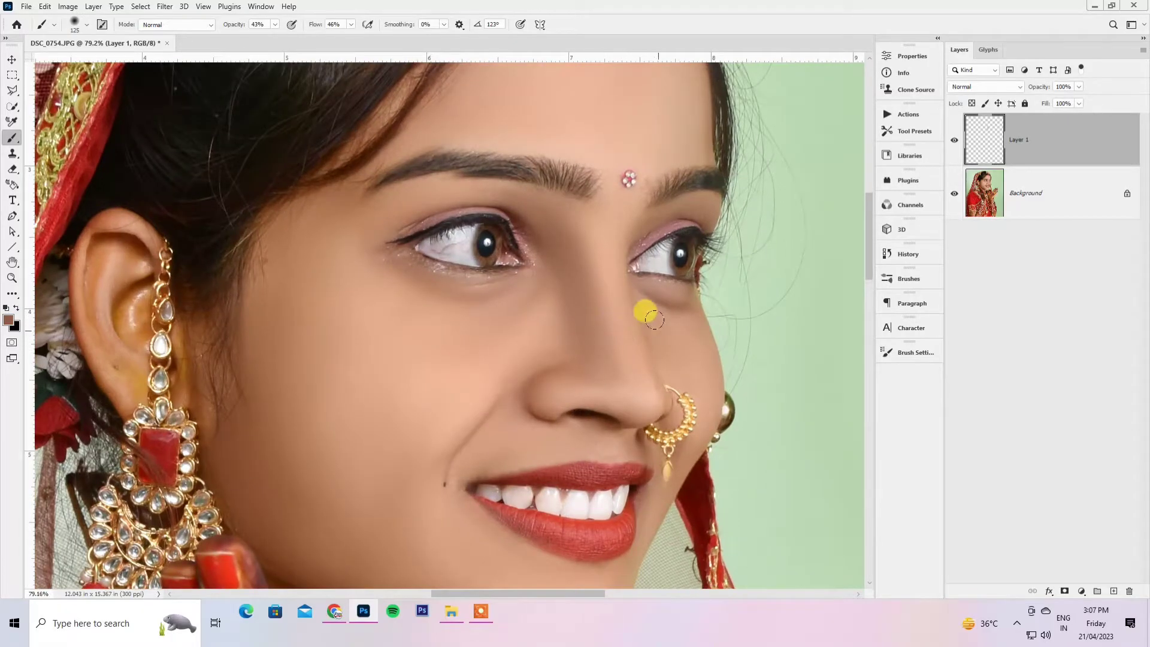
scroll(644, 311, "up", 1)
left_click_drag(1076, 88, 1061, 104)
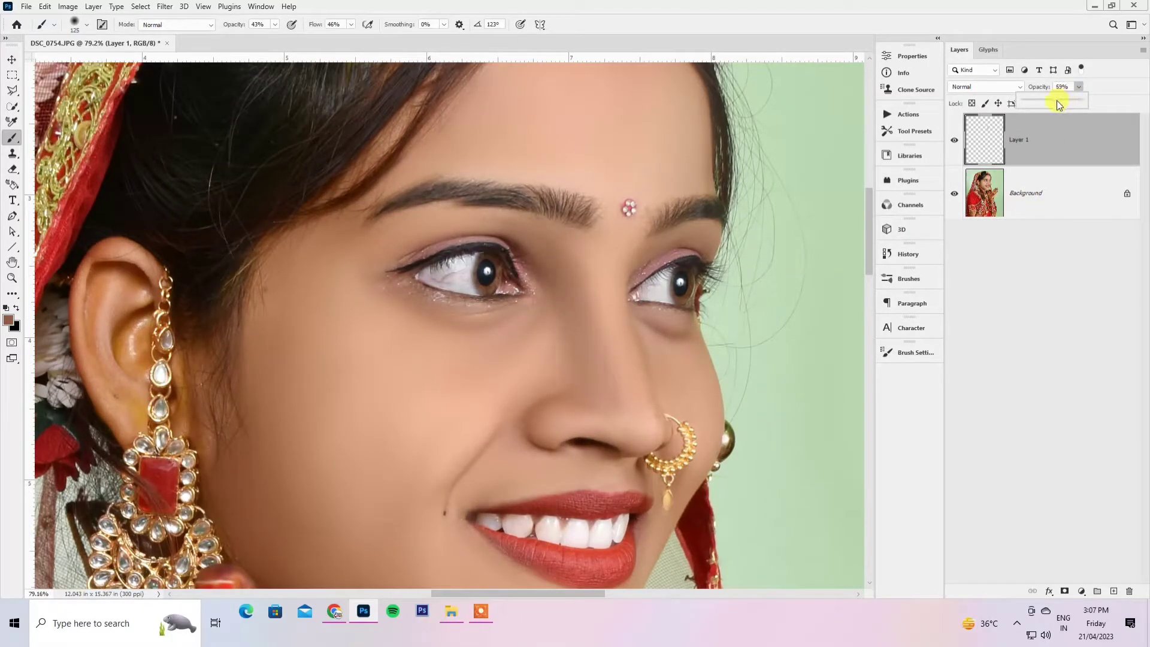
Add a new layer and highlight the nose on it with a lighter skin tone, using a size 90 brush.
left_click(1112, 593)
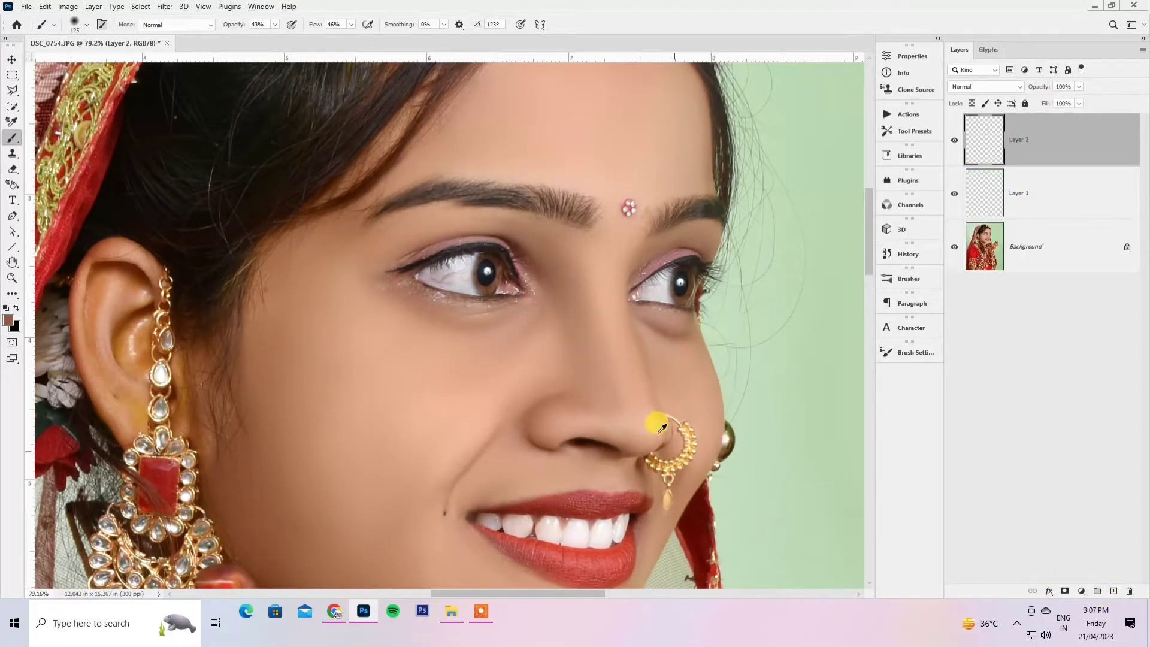
left_click(635, 393, "alt")
left_click(9, 321)
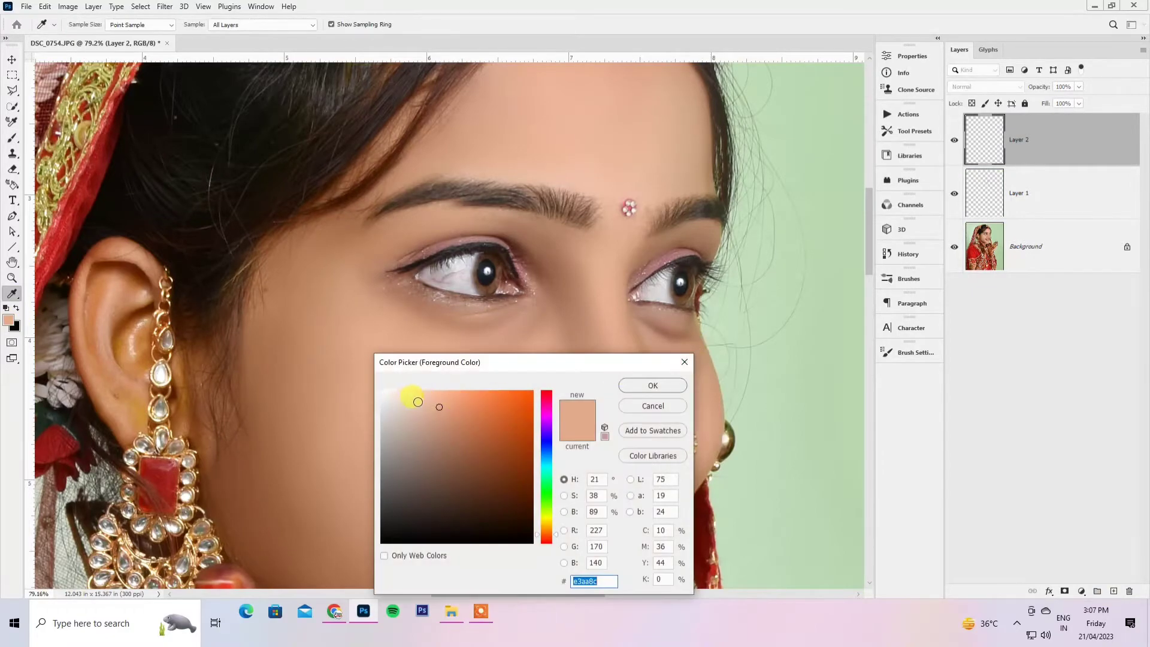
left_click(637, 384)
key("b")
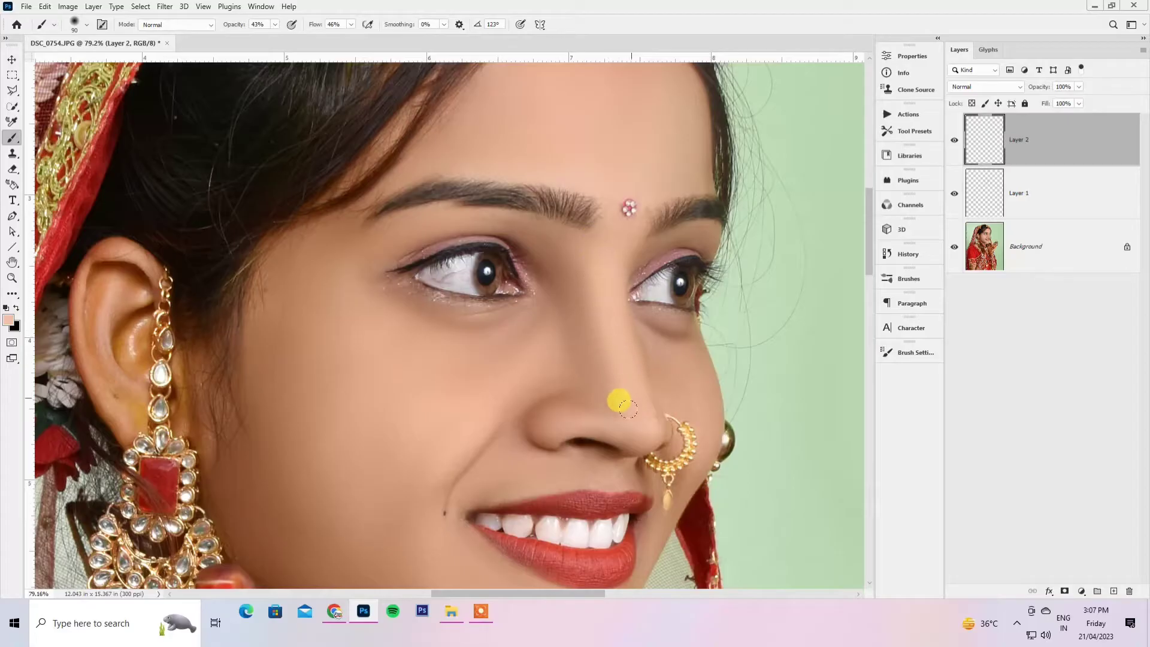
scroll(652, 295, "down", 5, "alt")
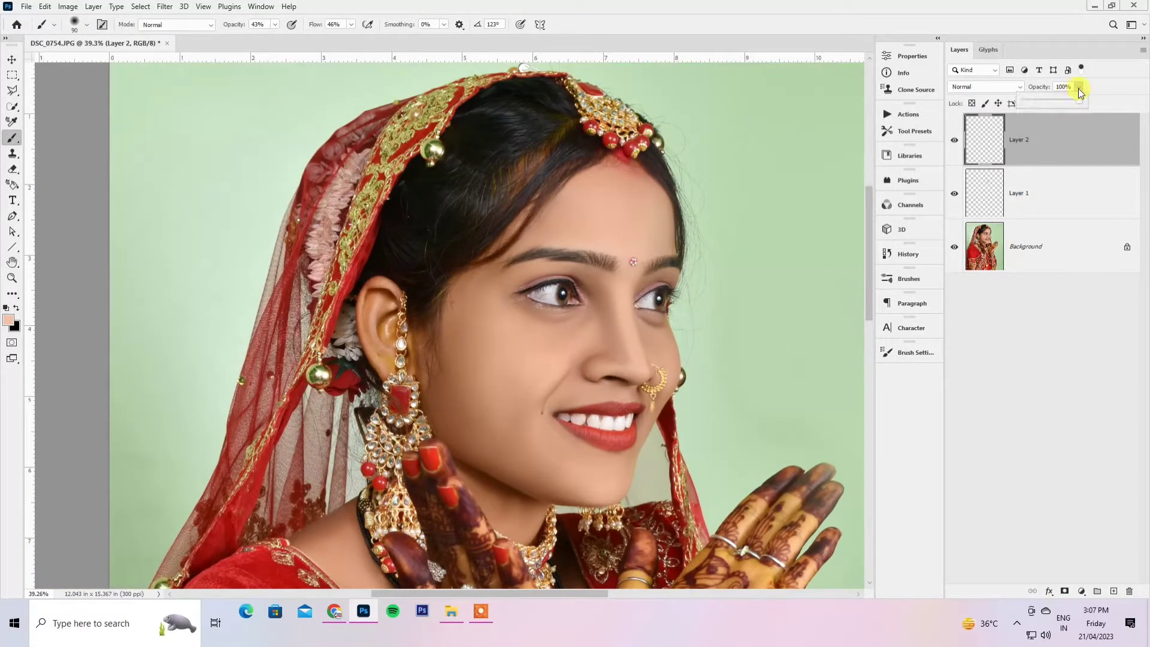
Lower the highlight layer's opacity to 79% and the shading layer to 42% opacity and about 62% fill, and merge both into the Background.
left_click(1041, 186)
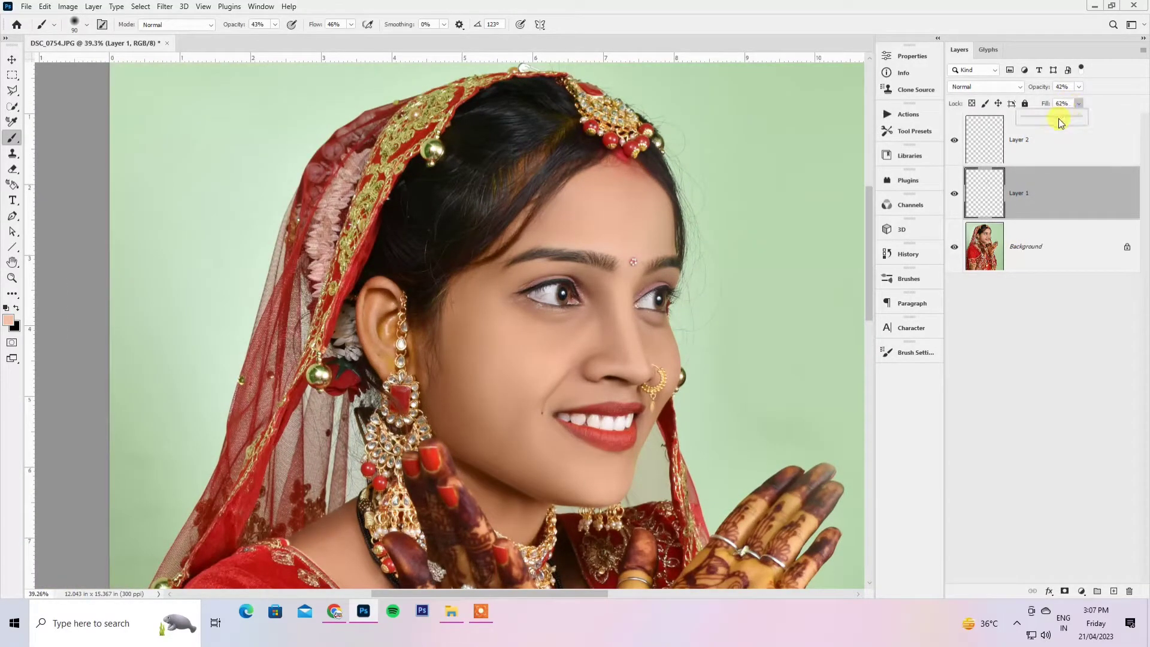
left_click(1011, 149)
left_click(1012, 244, "shift")
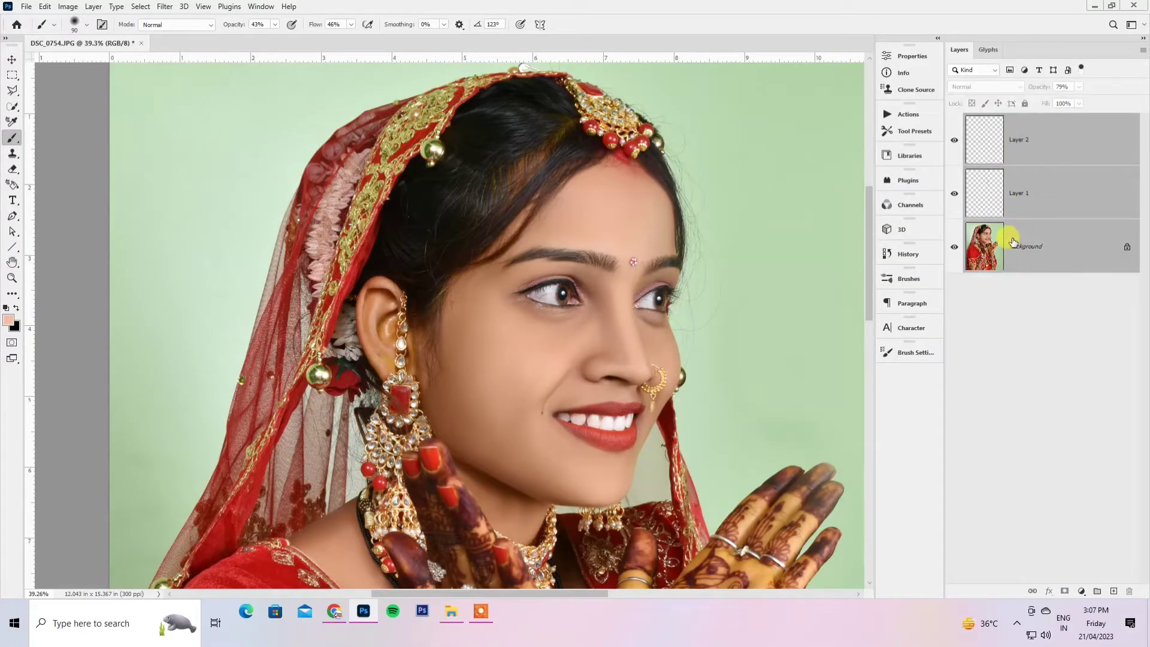
key("ctrl+e")
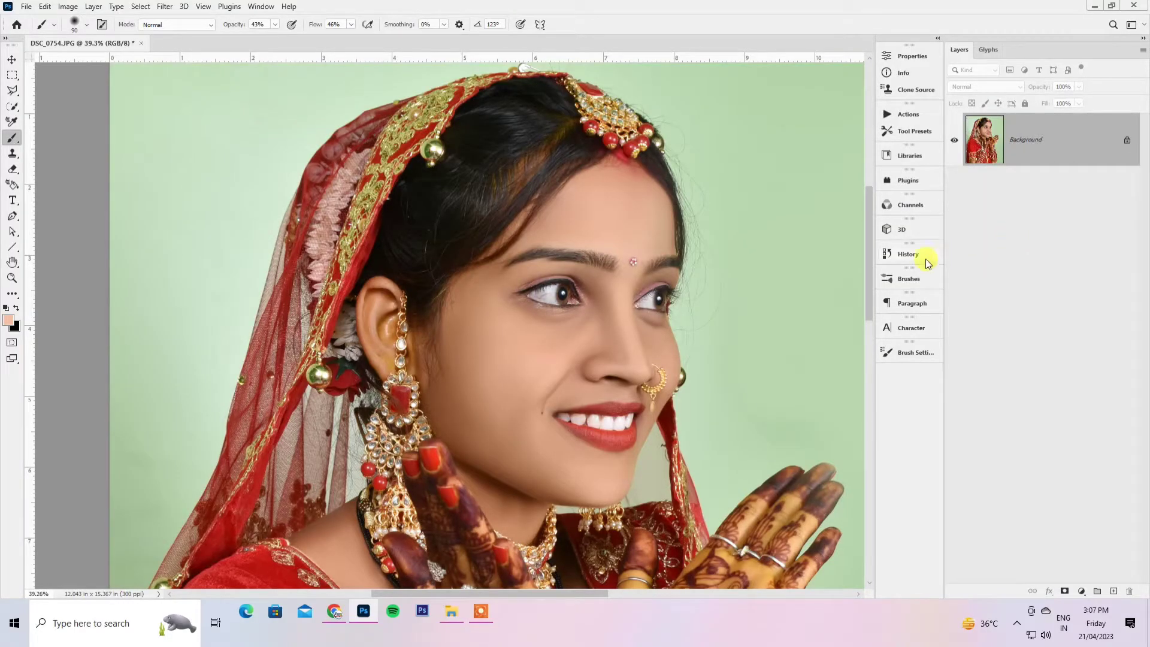
Add a Brightness/Contrast adjustment layer with brightness raised to about 5.
left_click(1081, 592)
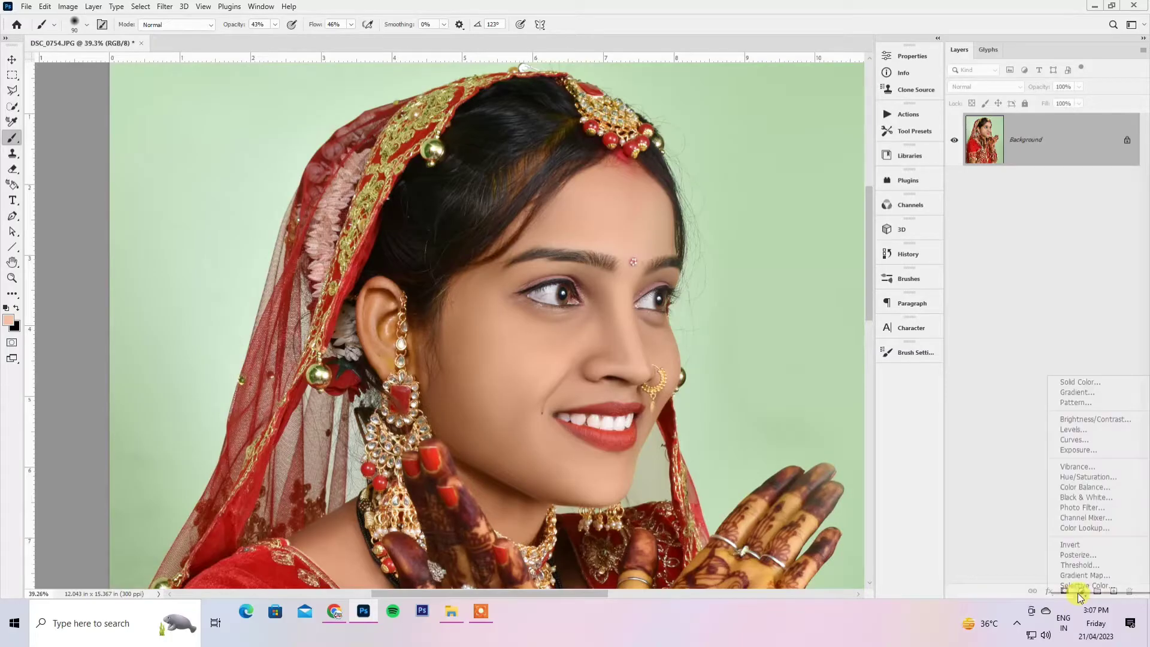
left_click(1084, 421)
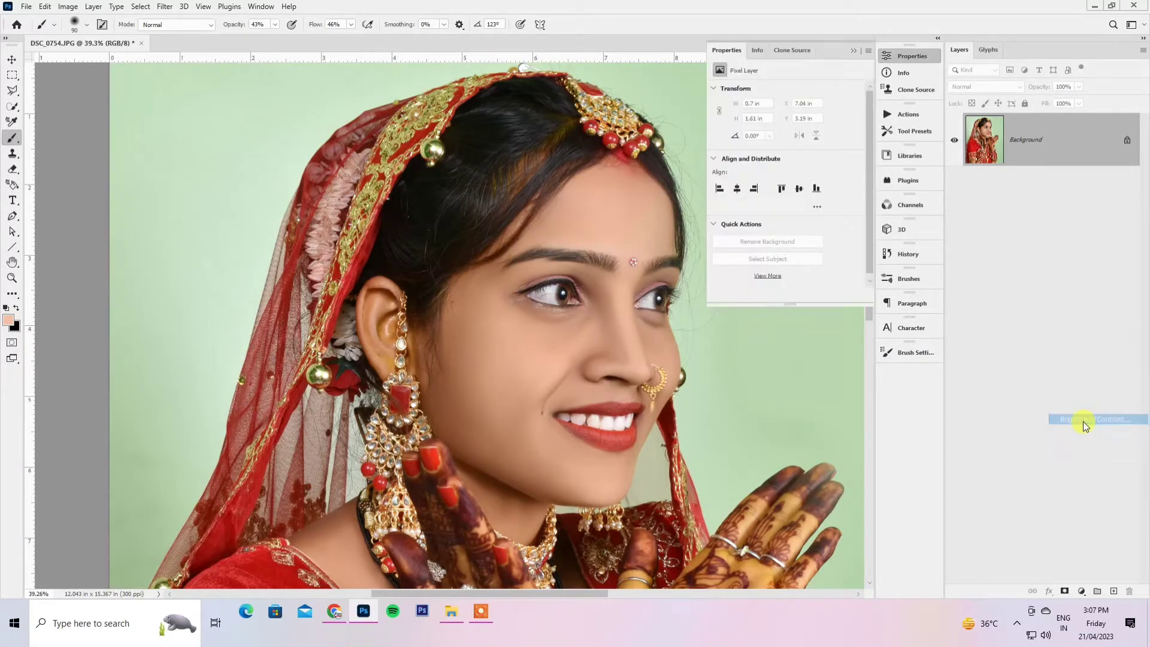
left_click_drag(786, 125, 789, 131)
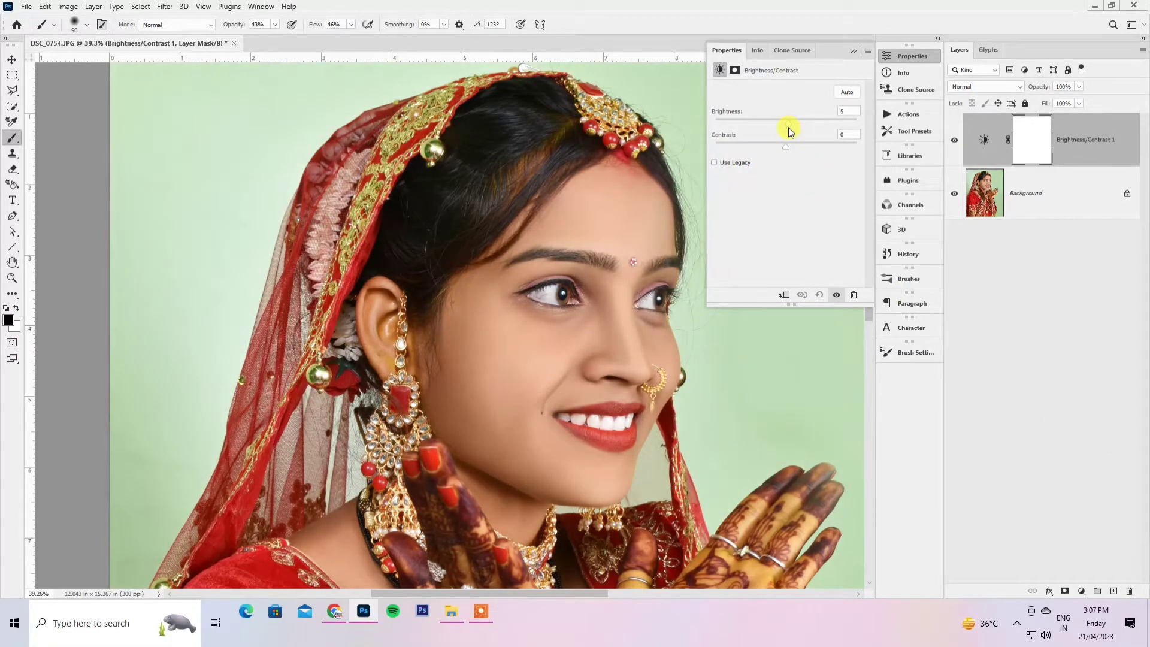
left_click(975, 267)
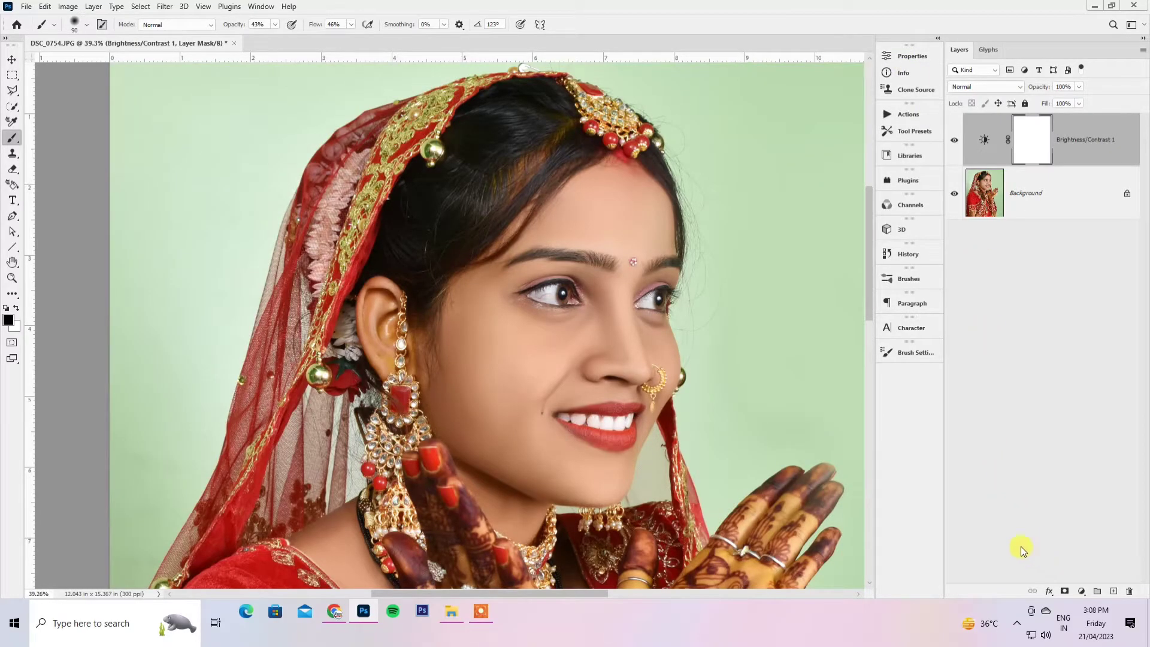
Add a Levels adjustment layer with the white input level set to 248.
left_click(1086, 591)
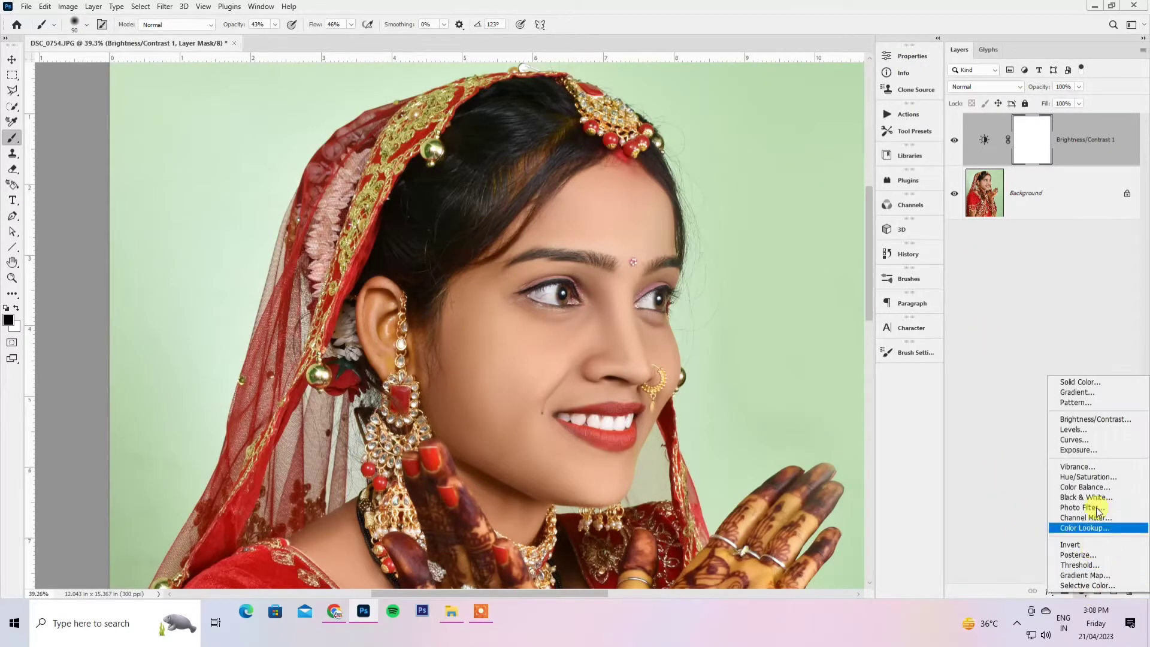
left_click(1091, 429)
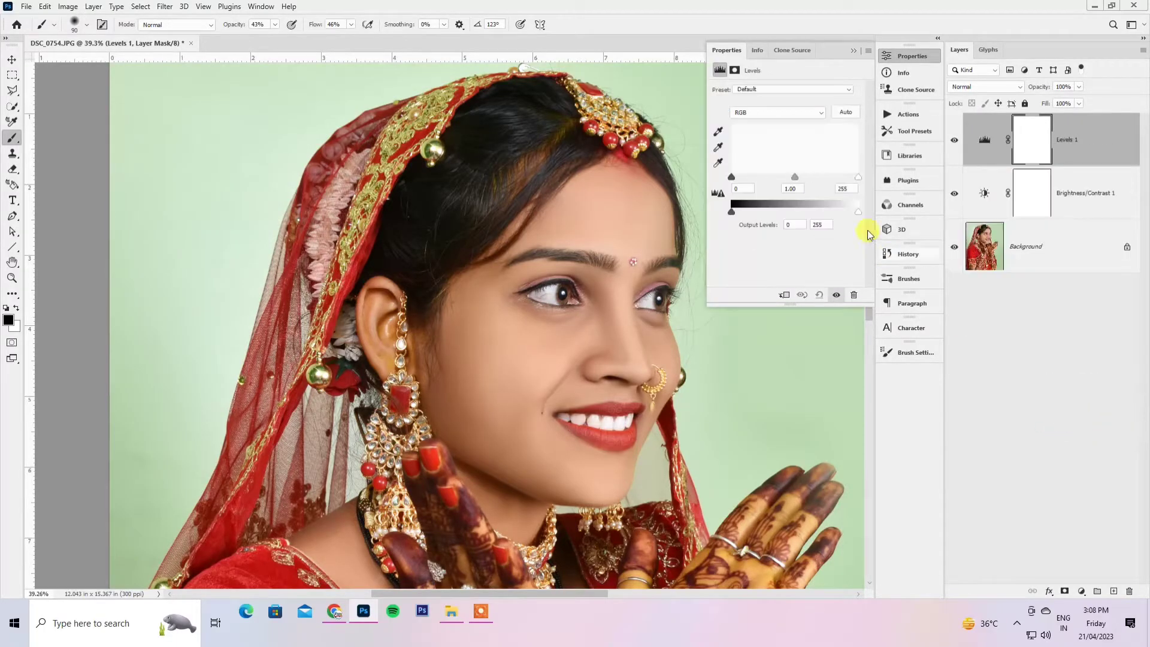
left_click_drag(857, 177, 867, 218)
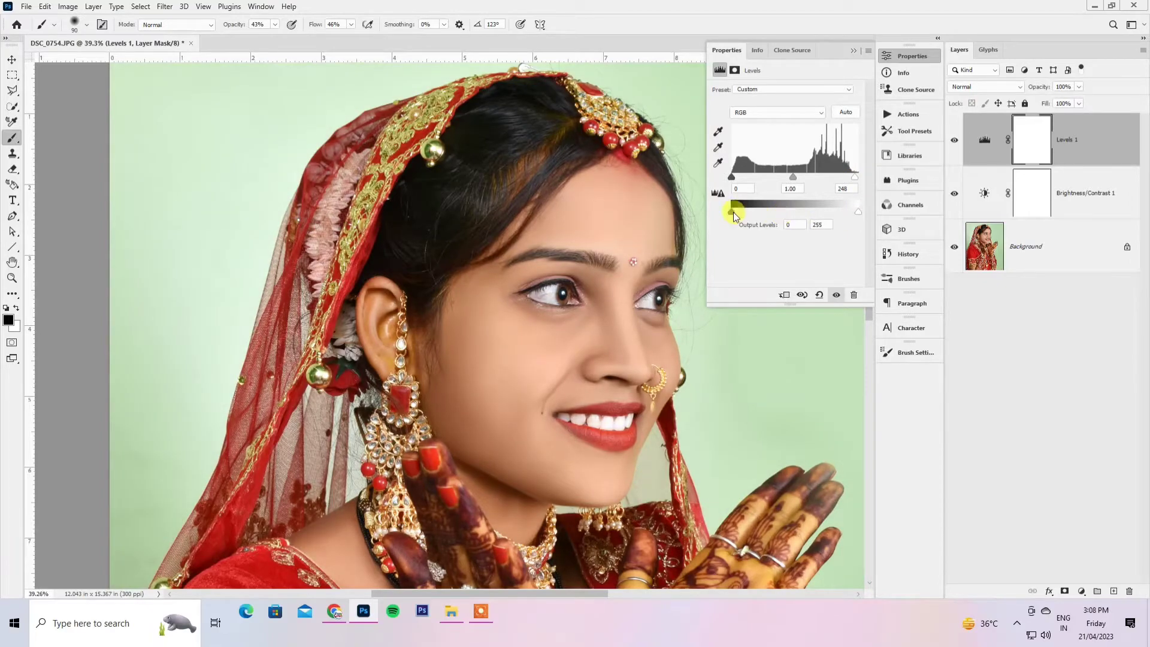
left_click_drag(733, 212, 712, 219)
left_click(907, 56)
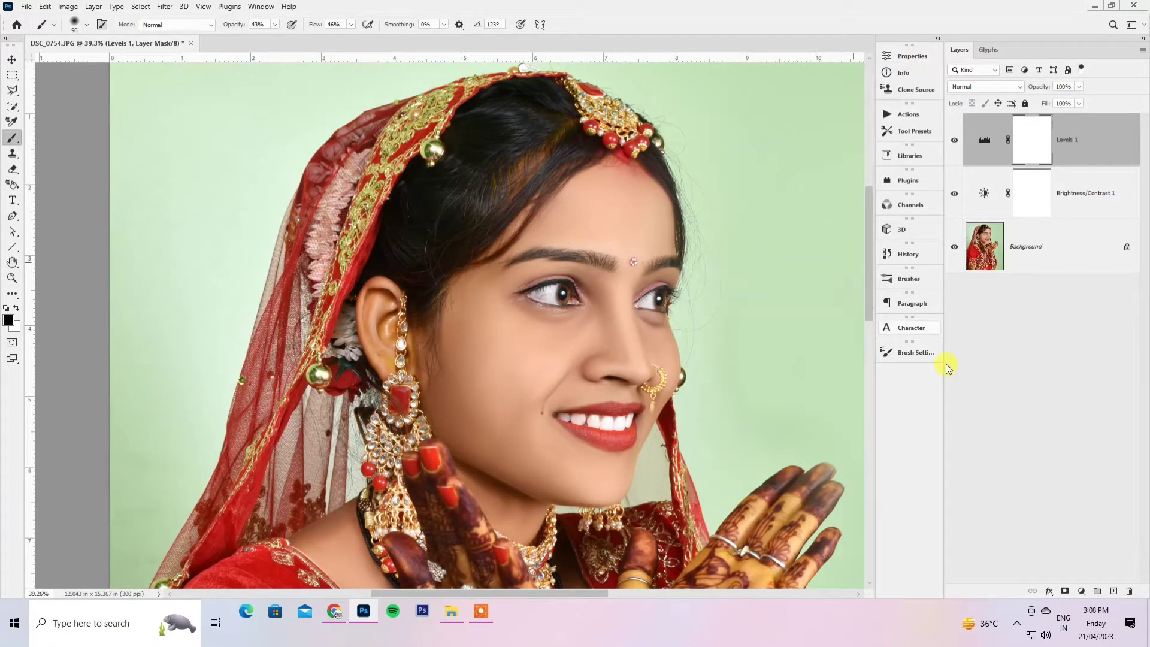
Add a Curves adjustment layer and lift the midtones slightly, from input 124 to output 134.
left_click(1083, 588)
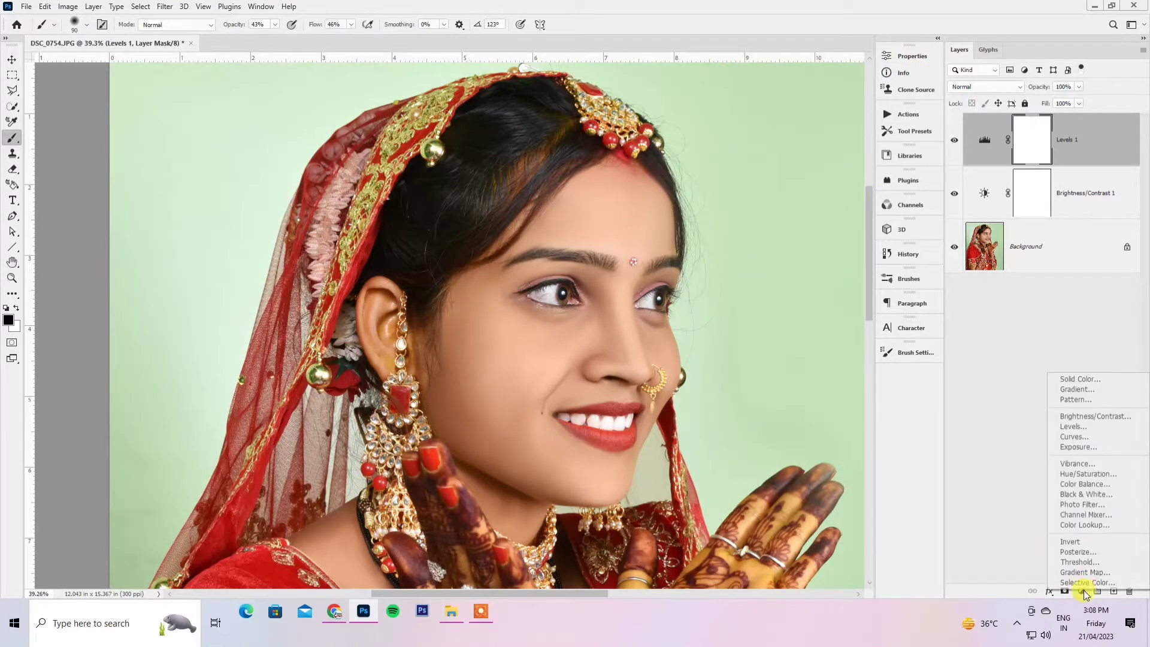
left_click(1074, 437)
mouse_move(798, 174)
left_mouse_down()
mouse_move(791, 164)
mouse_move(796, 173)
left_mouse_up()
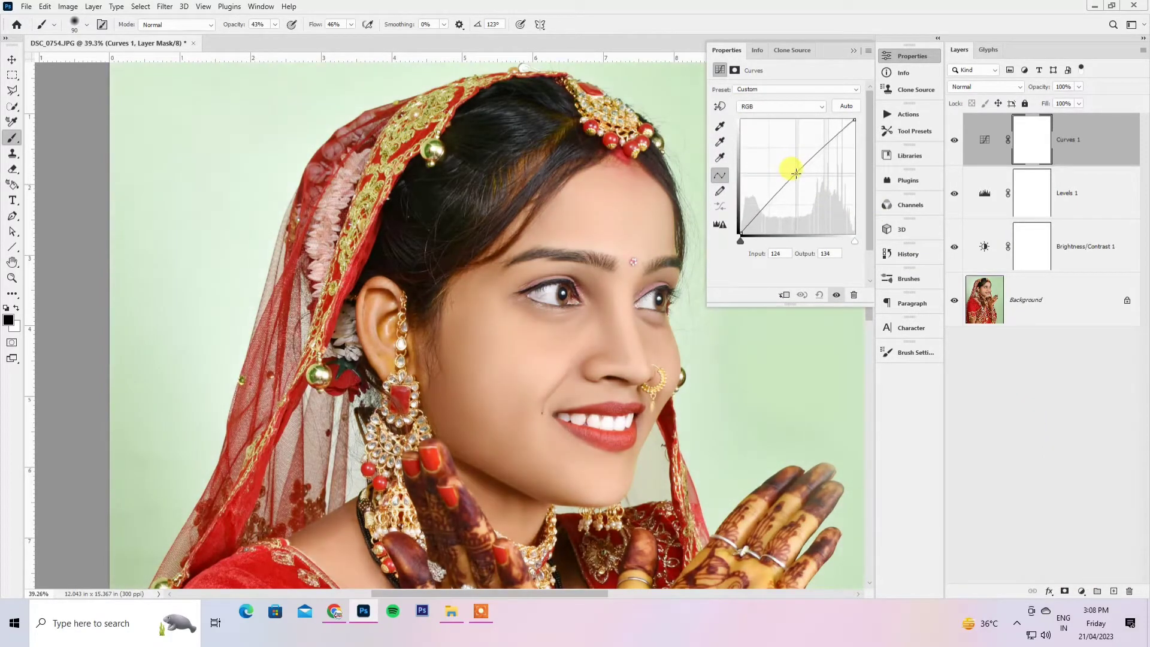
left_click(925, 57)
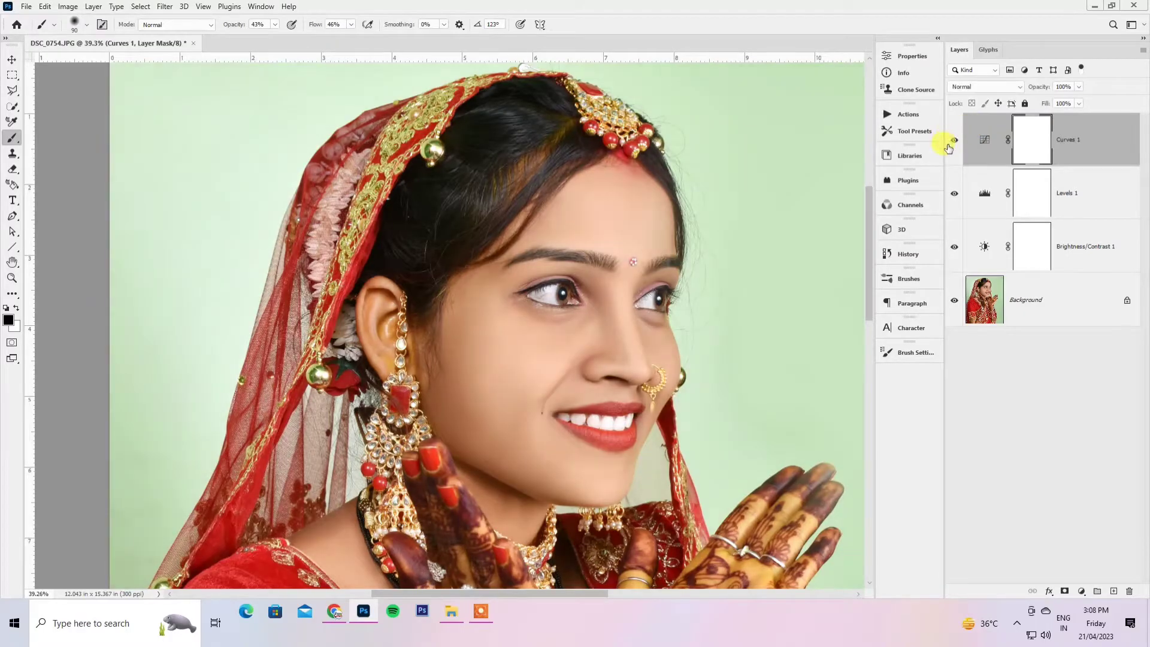
Compare the adjustment layers on and off, lower the Curves layer's opacity to 63% and merge everything into the Background.
left_click(982, 190)
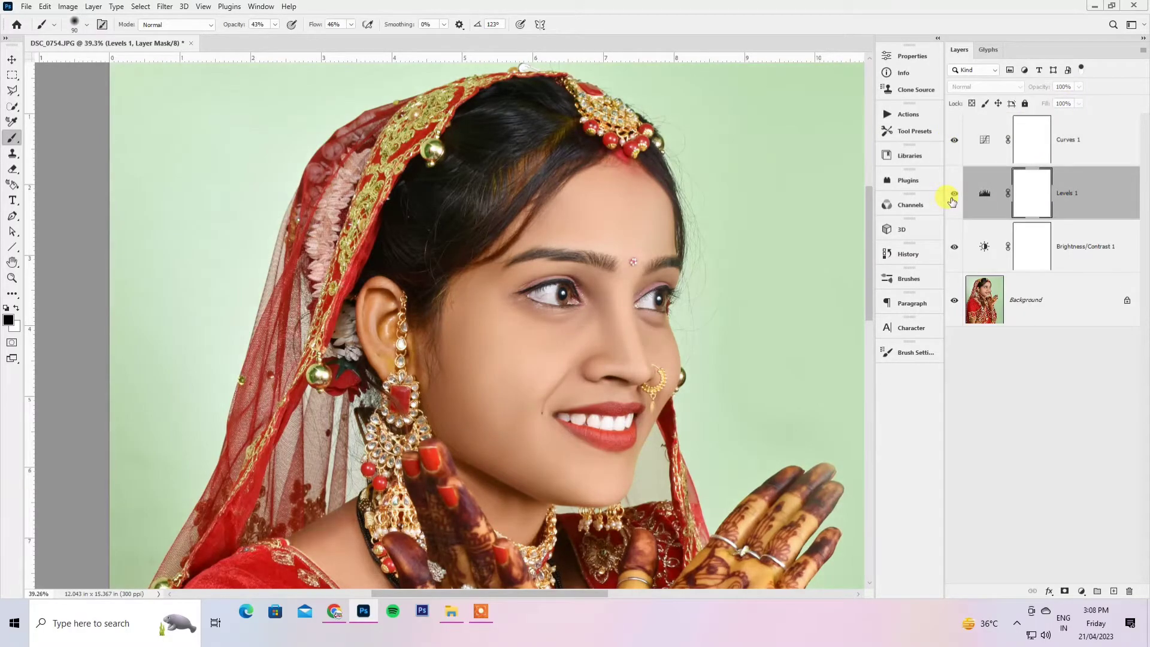
left_click(954, 194)
left_click(1045, 242)
left_click(954, 248)
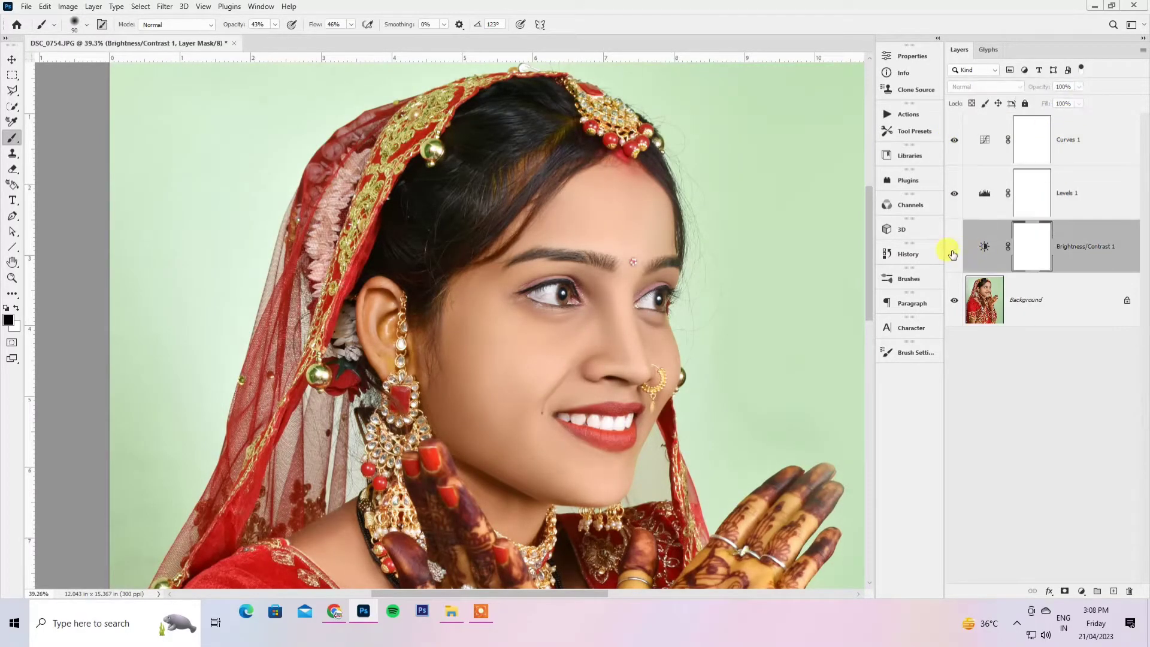
left_click(1058, 131)
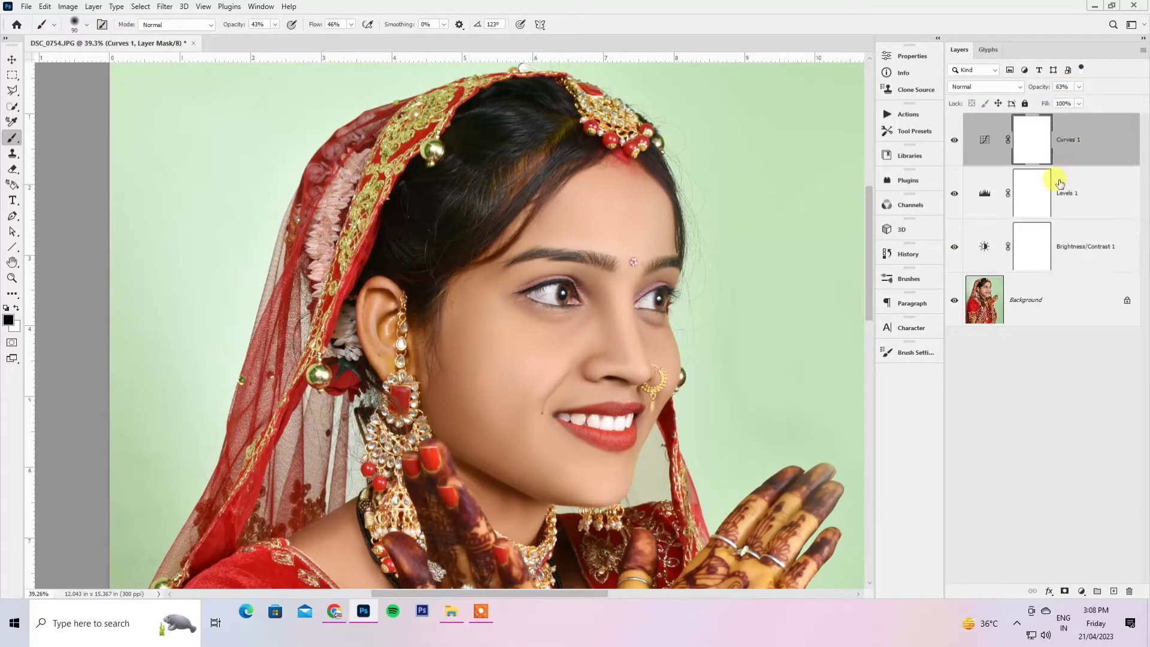
left_click(1053, 286, "shift")
key("ctrl+e")
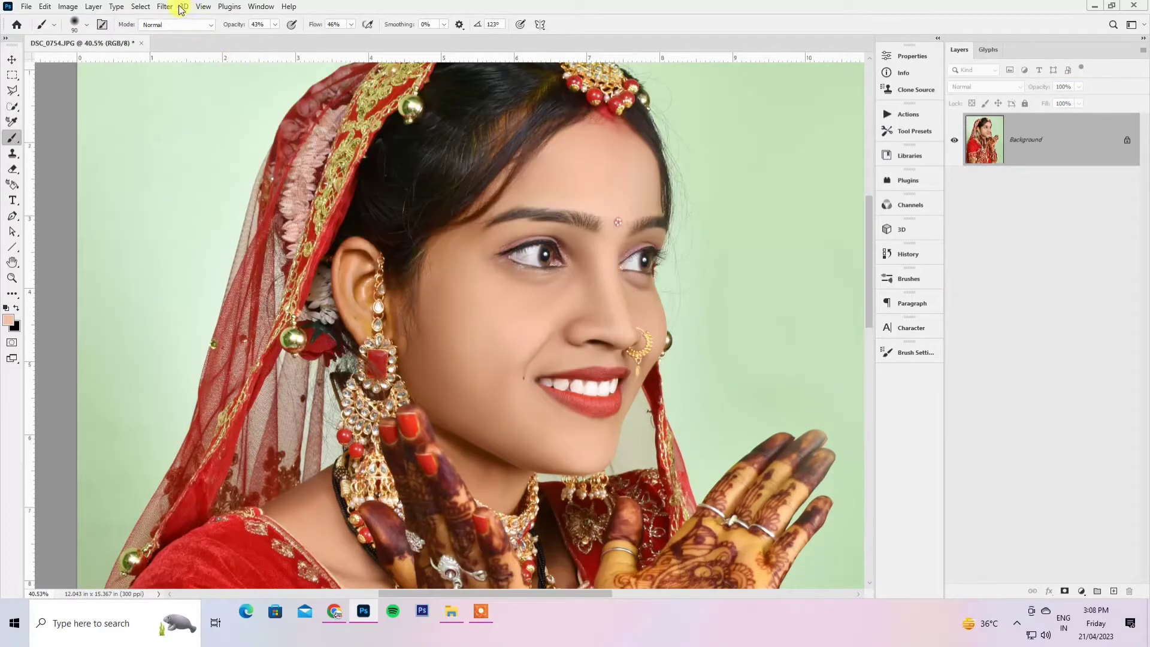
In the Camera Raw Filter, set exposure +0.20, contrast +3, highlights +7, shadows +5, texture +23, clarity +7 and dehaze +3.
left_click(165, 7)
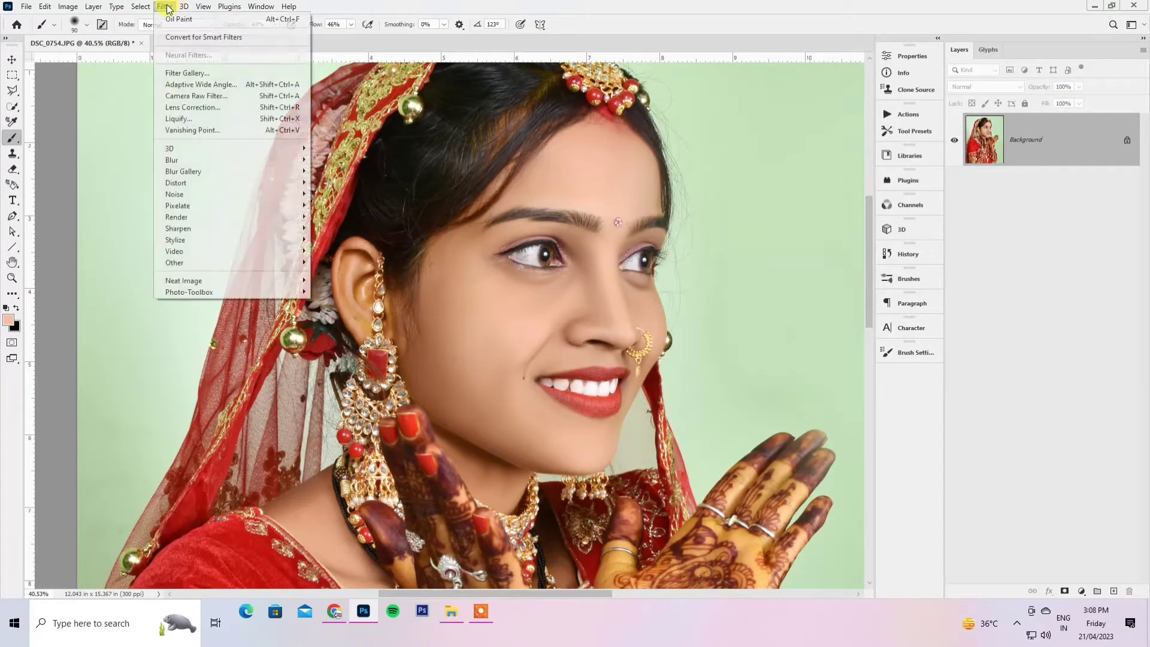
left_click(184, 96)
left_click_drag(1018, 275, 1023, 341)
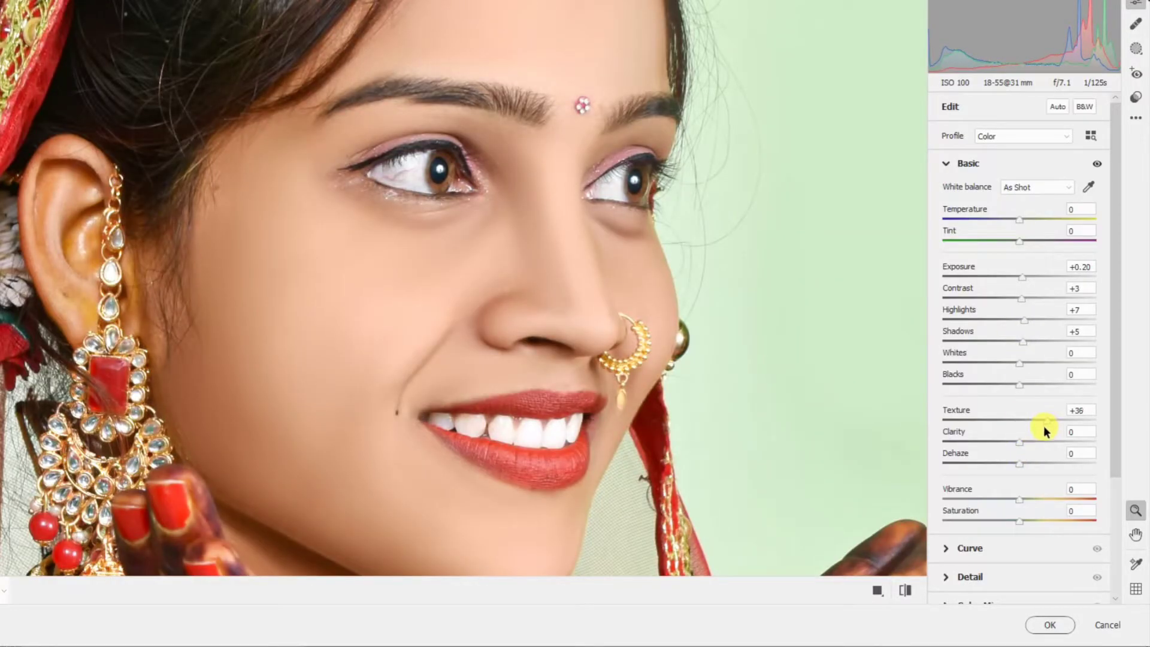
left_click_drag(1019, 441, 1021, 463)
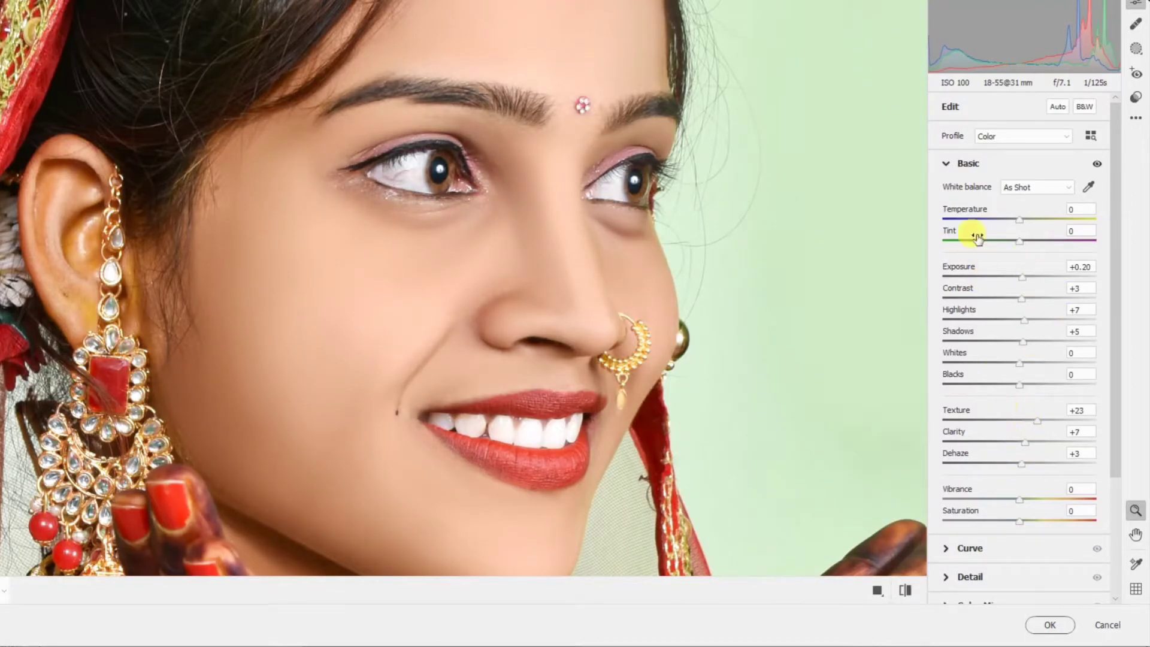
In the Color Mixer, set the Oranges to +9 saturation and +3 luminance, and the Reds to +45 saturation.
left_click(946, 164)
left_click(946, 250)
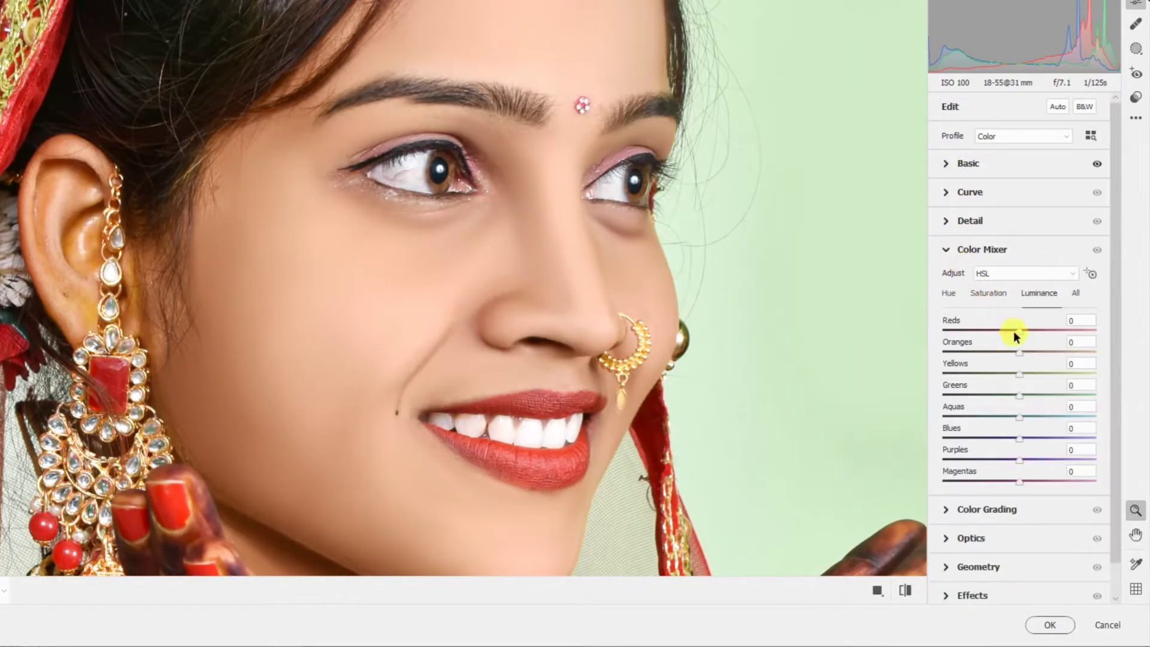
left_click_drag(1020, 352, 1035, 353)
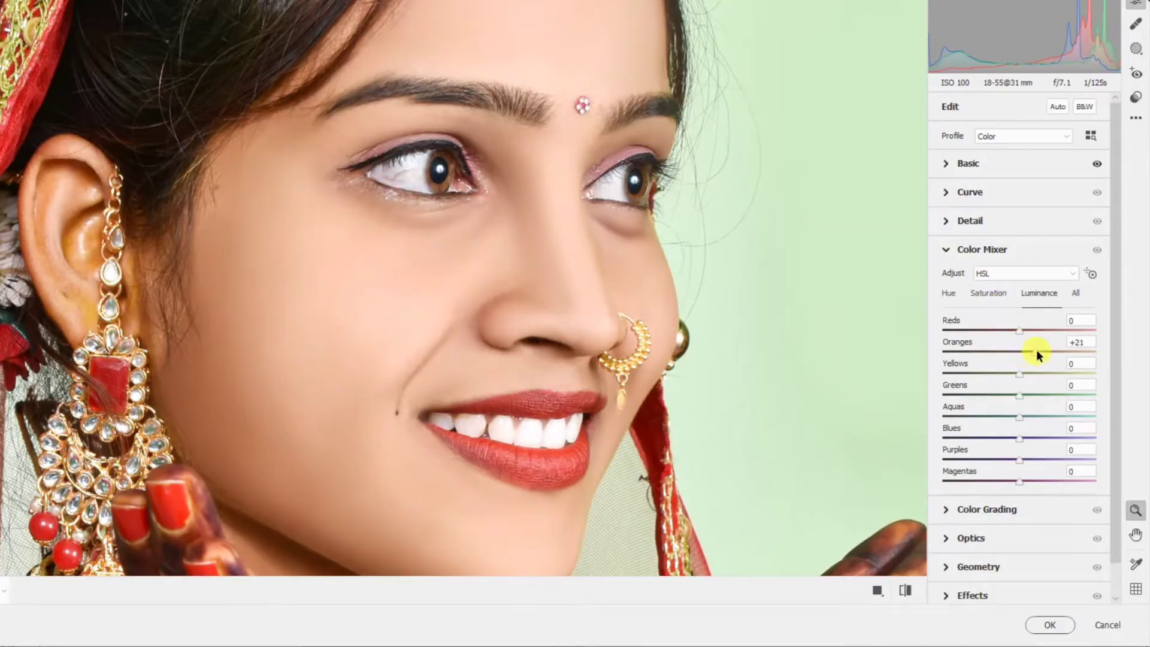
left_click(1073, 341)
left_click(1002, 299)
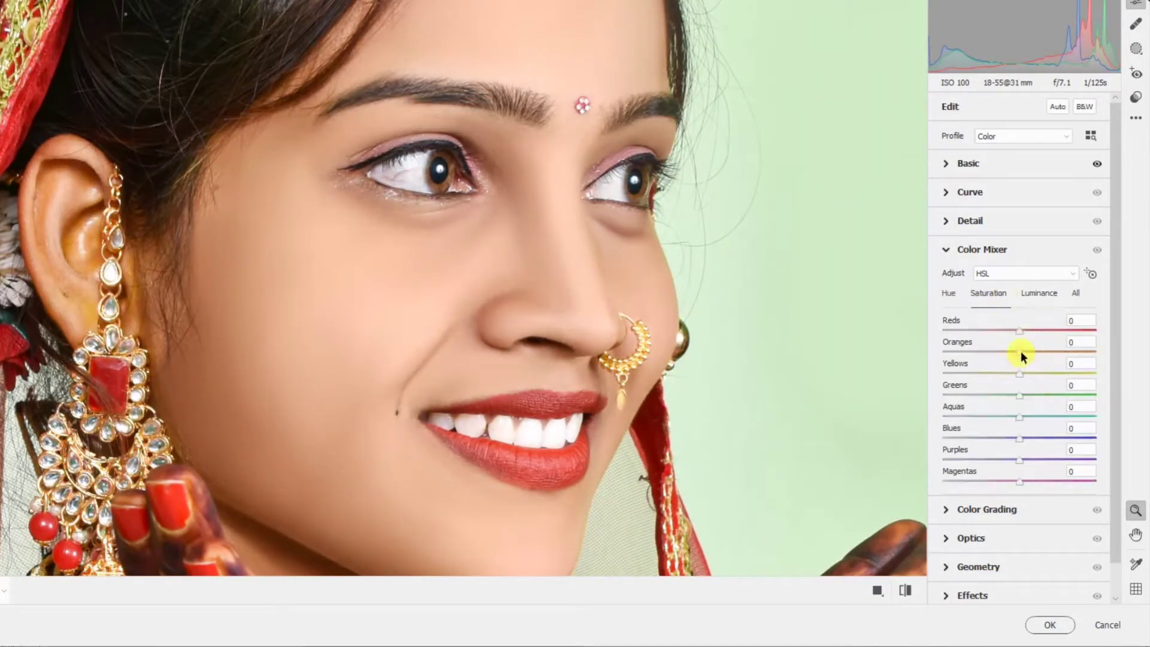
left_click_drag(1021, 352, 1032, 353)
left_click(1032, 295)
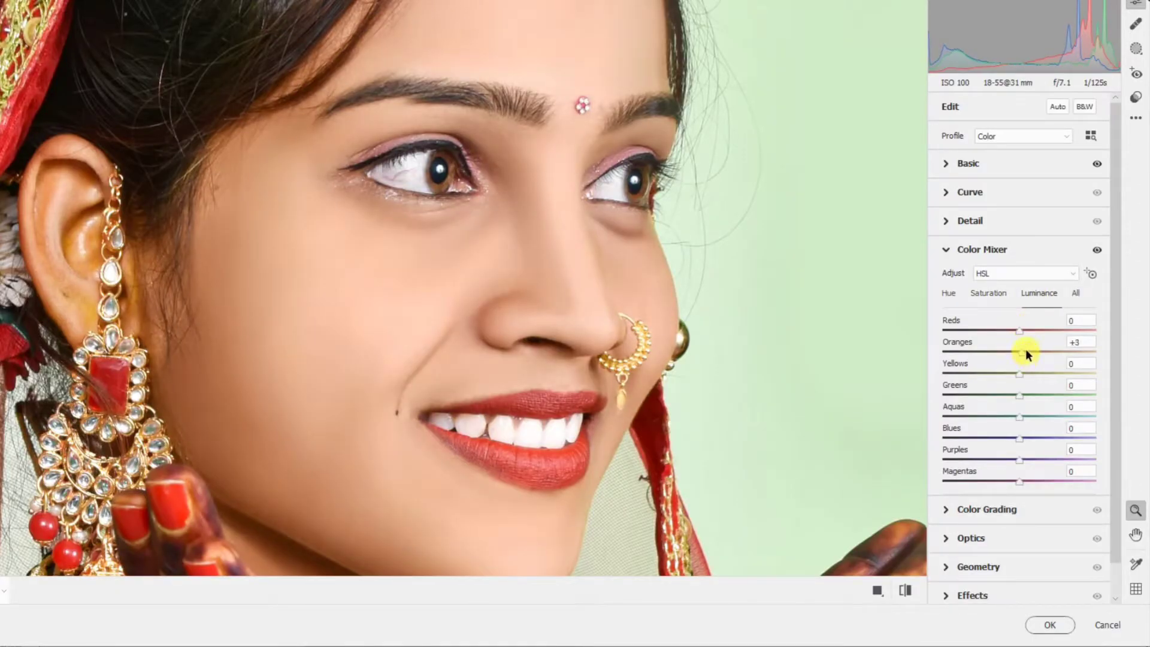
left_click(1006, 297)
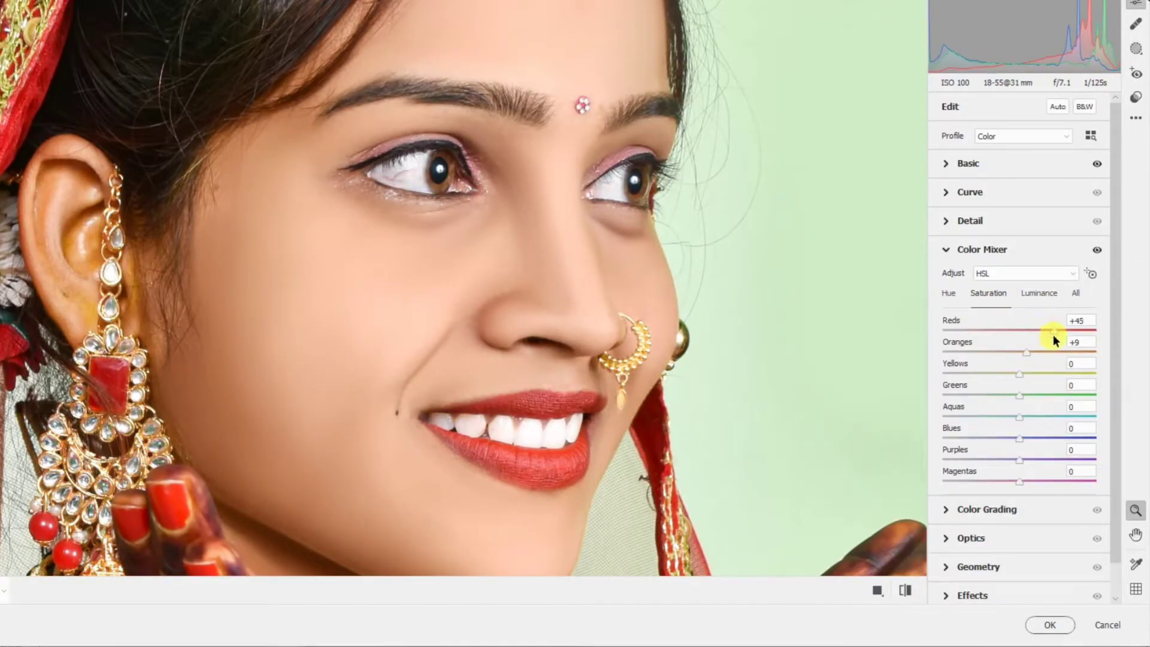
Check the face closely and raise the luminance of the Reds to +11.
left_click(594, 309)
left_click(412, 148)
left_click(412, 147)
left_click(415, 146)
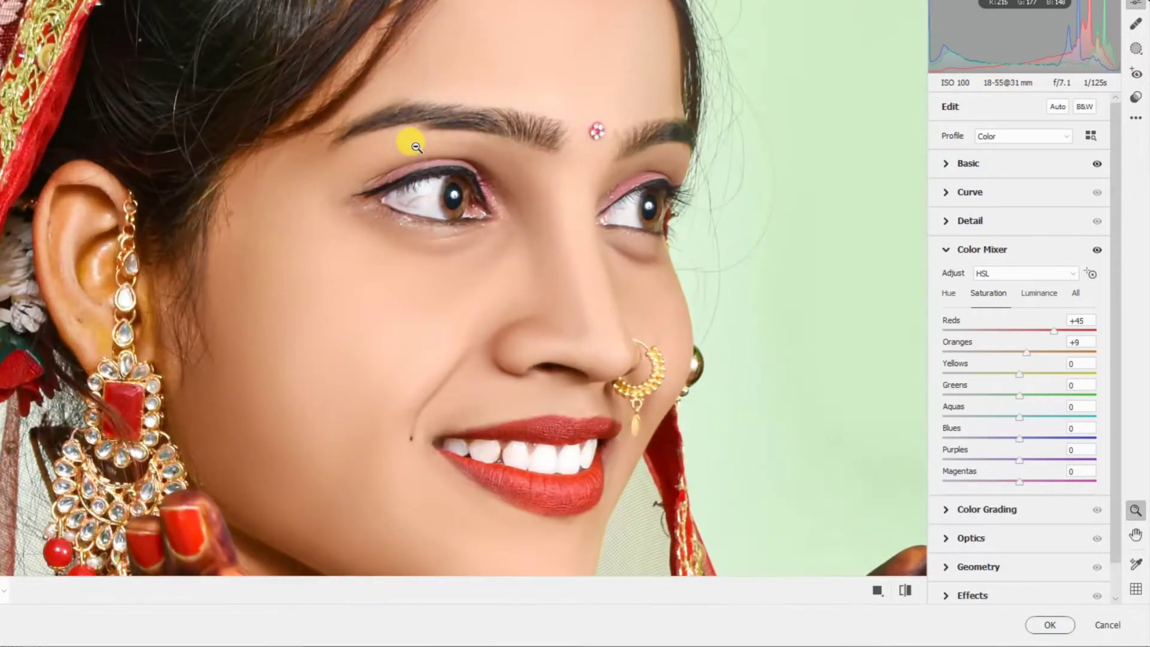
left_click(414, 145)
left_click(424, 103)
left_click_drag(550, 423, 586, 218)
left_click(1039, 293)
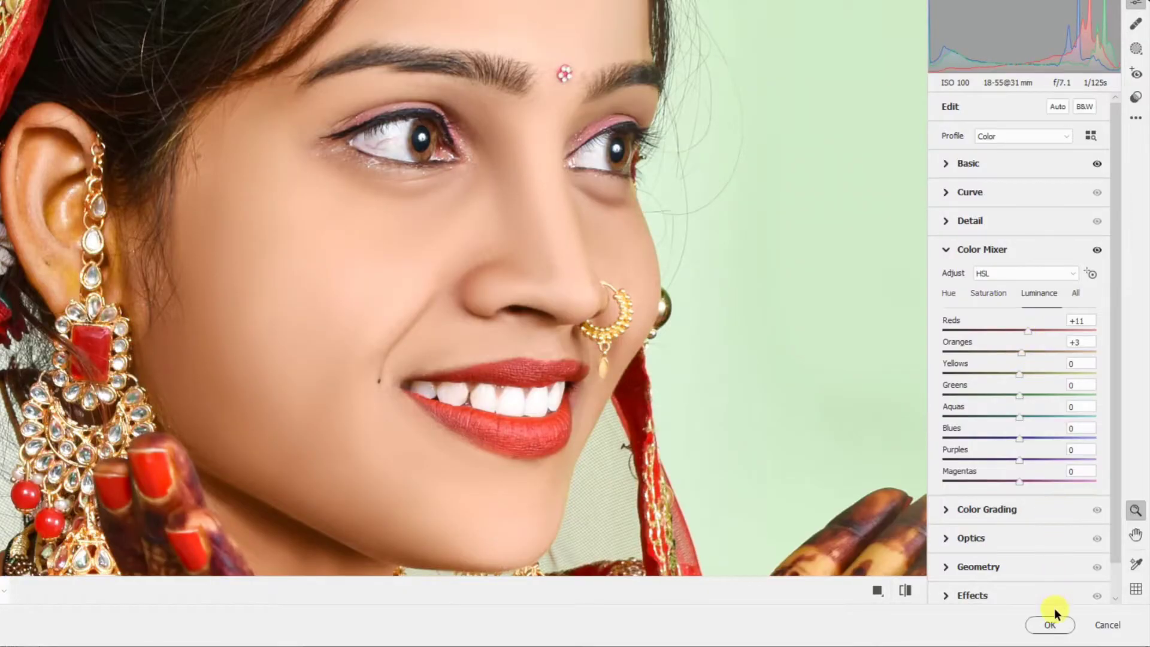
Boost the green backdrop by setting the saturation of the Greens to +36 and the Aquas to +46.
key("ctrl+0")
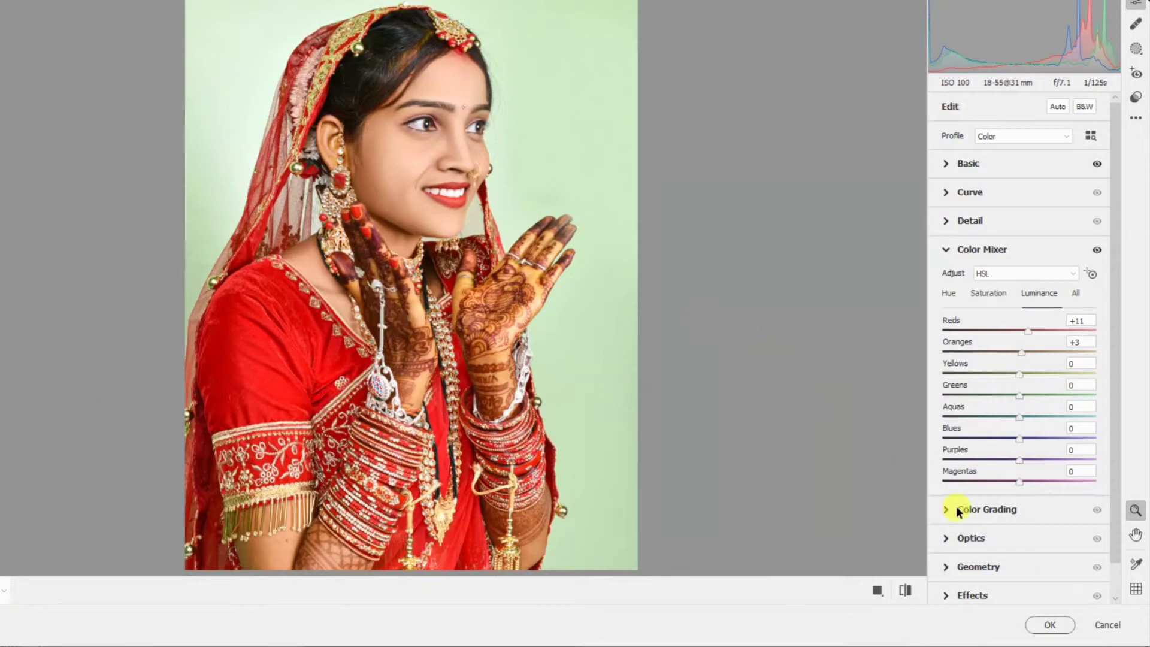
left_click(985, 295)
left_click_drag(1018, 416, 1015, 419)
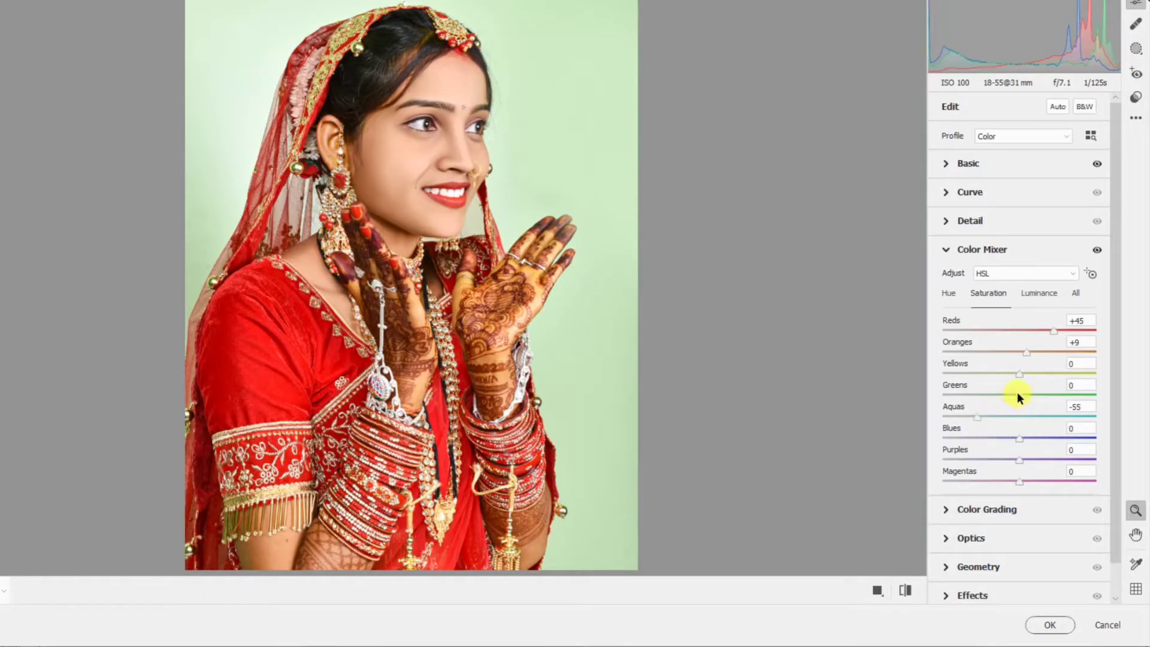
left_click_drag(1016, 395, 1039, 408)
left_click_drag(976, 417, 1049, 399)
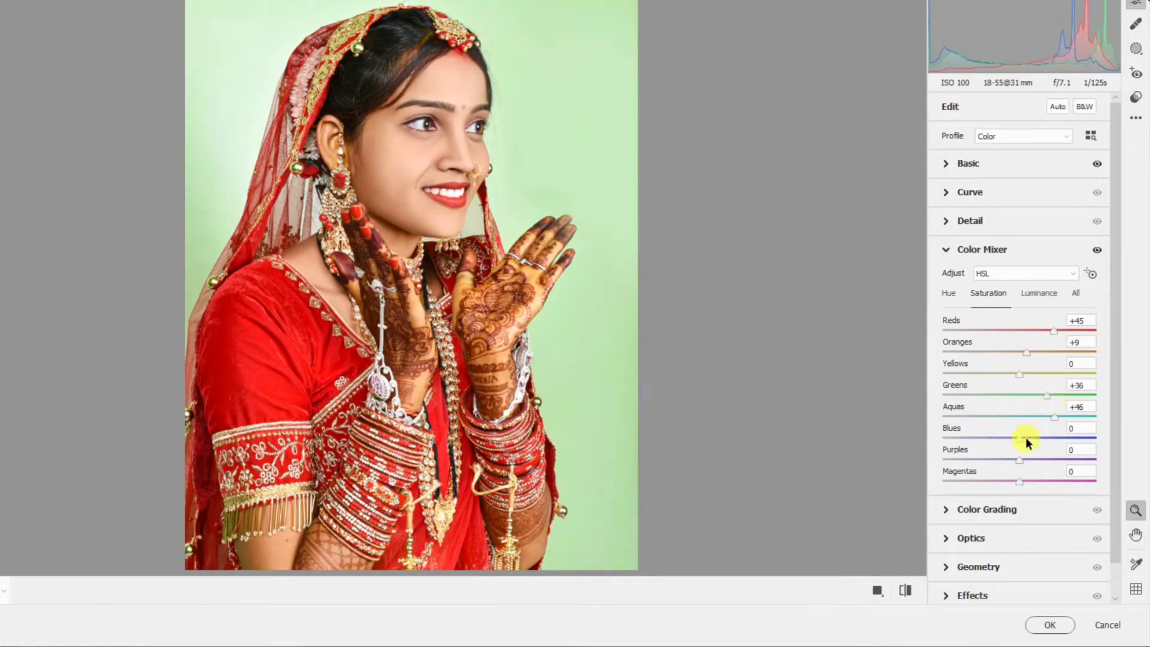
Darken the backdrop by setting the luminance of the Yellows to -8, Greens to -16 and Aquas to -48, and apply the filter.
left_click(1030, 303)
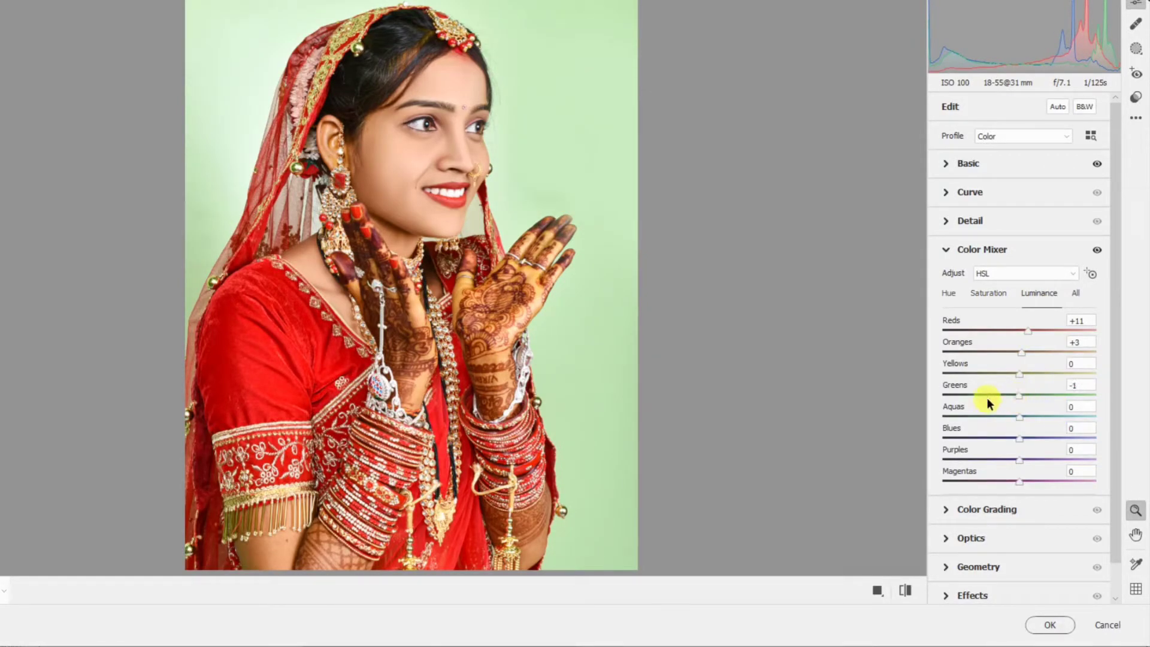
left_click_drag(987, 397, 1005, 418)
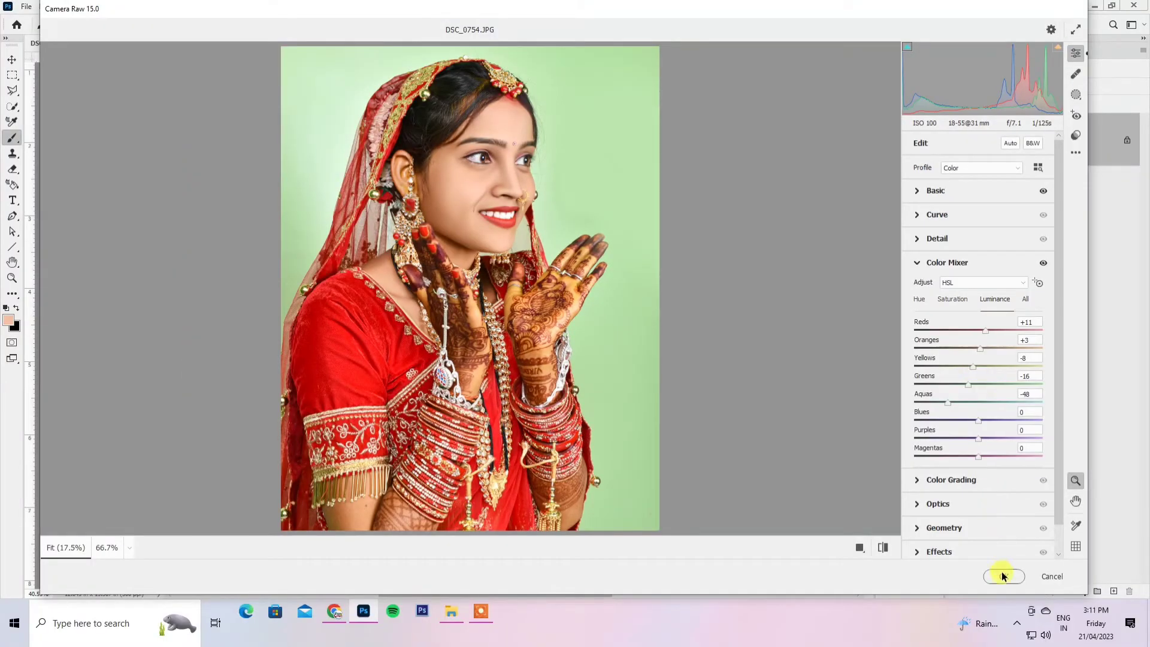
left_click(1003, 576)
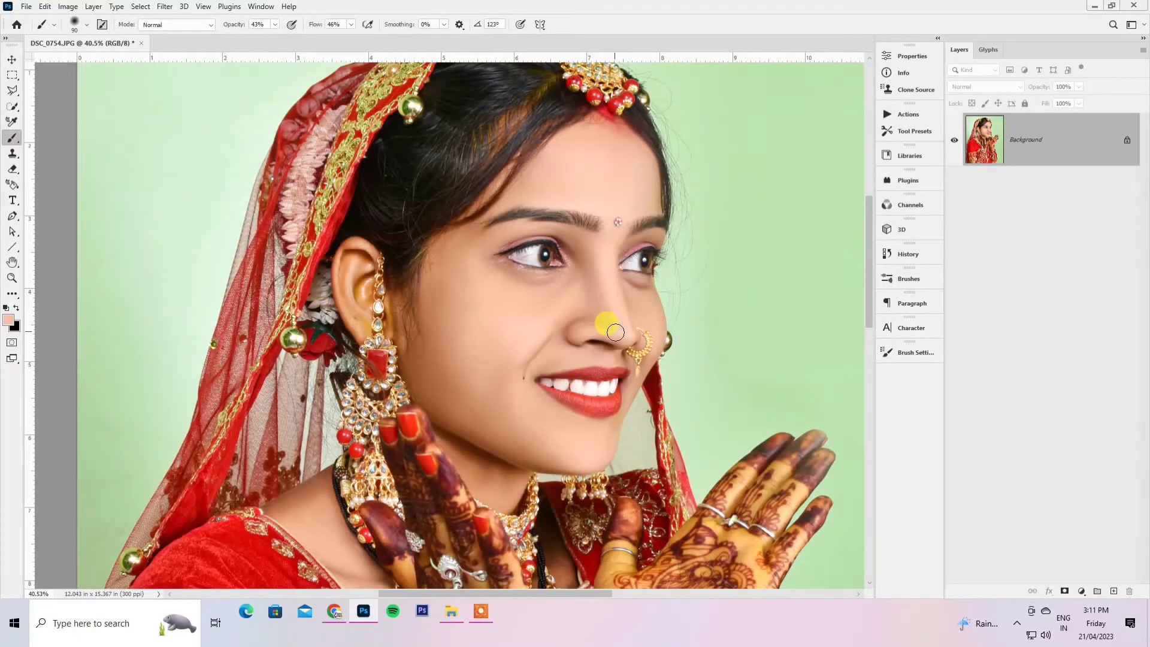
Add a Color Balance adjustment layer, shifting the midtones toward blue by +14 and the highlights toward blue by +13.
scroll(563, 255, "down", 3)
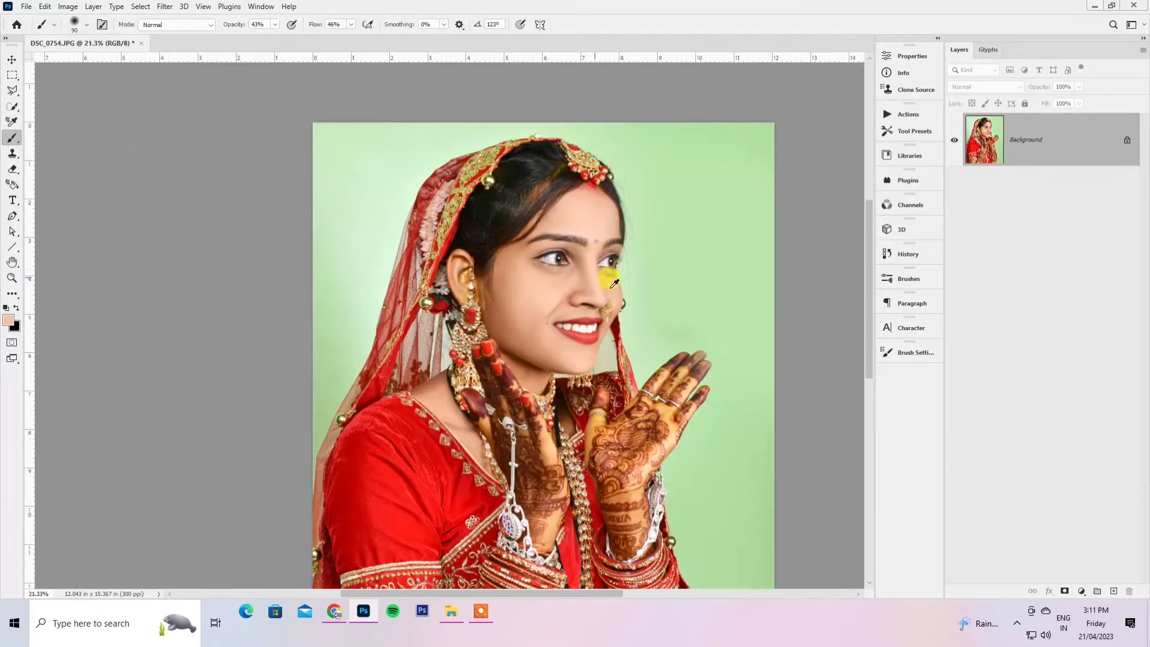
scroll(614, 283, "down", 2)
scroll(634, 321, "up", 6)
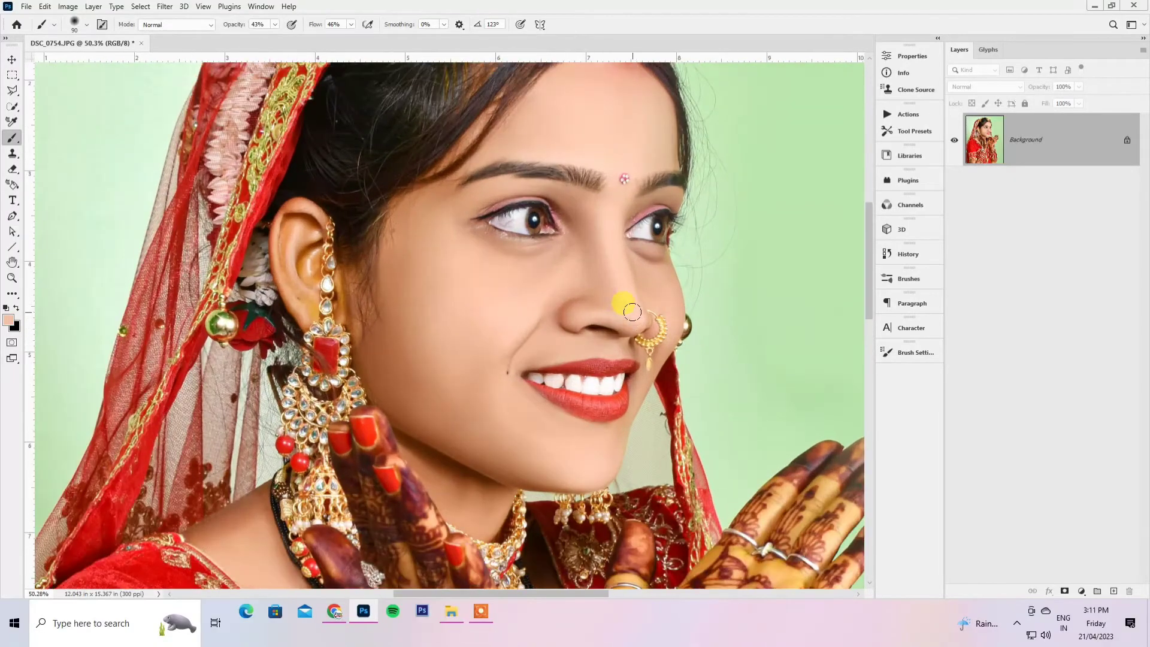
scroll(580, 290, "down", 4)
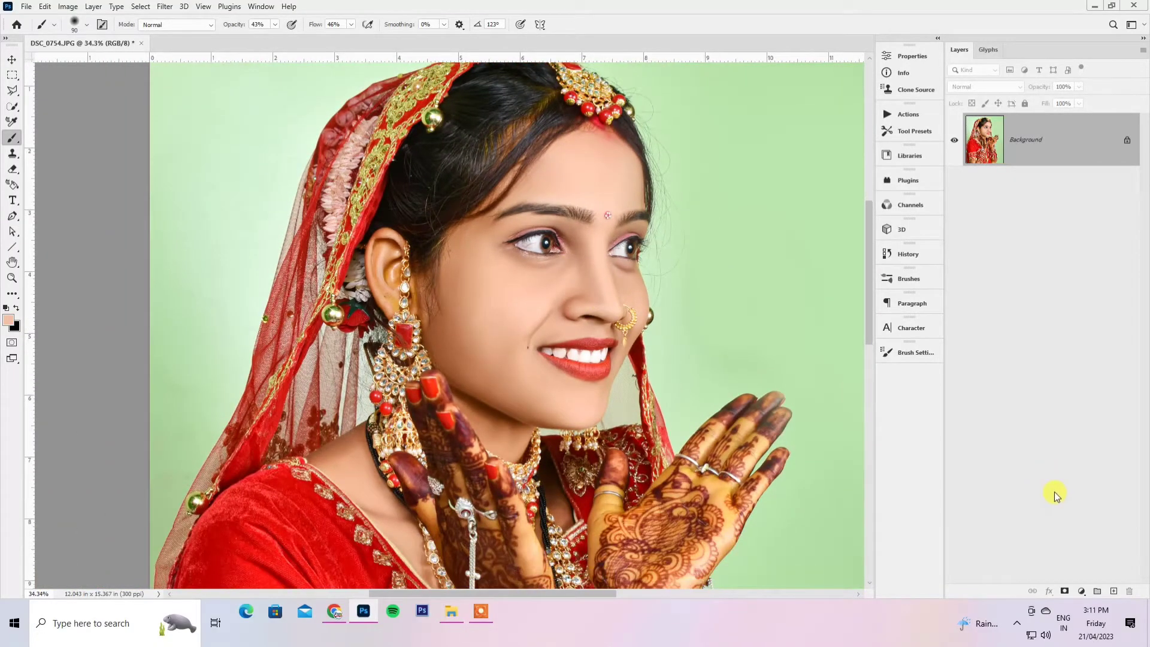
left_click(1081, 593)
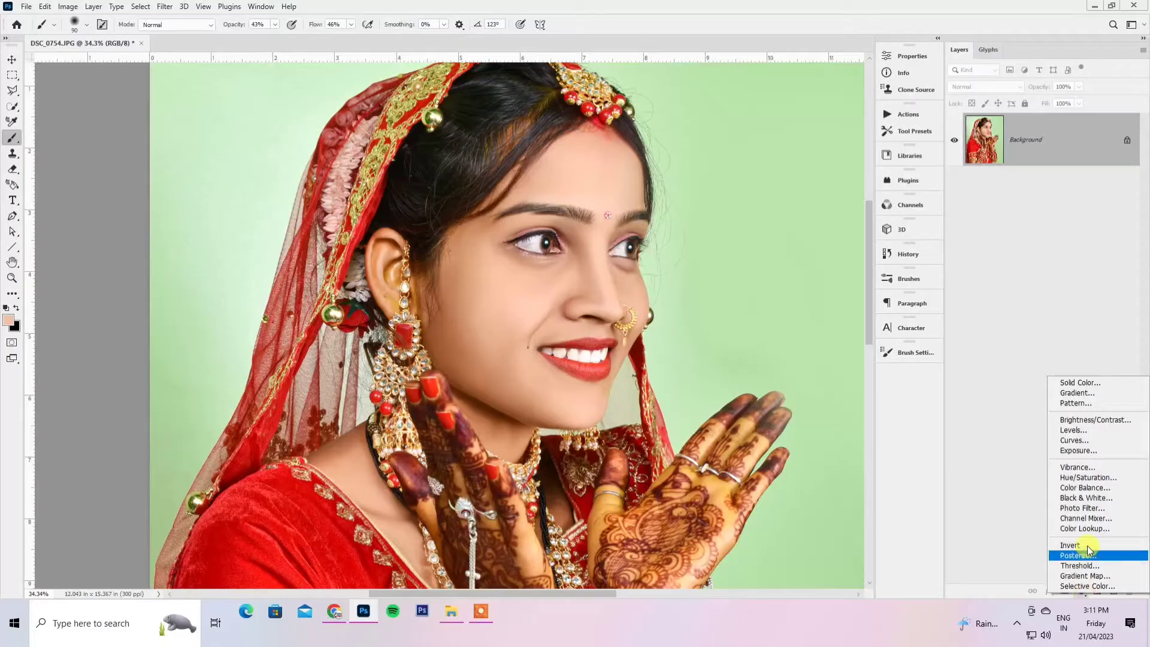
left_click(1086, 489)
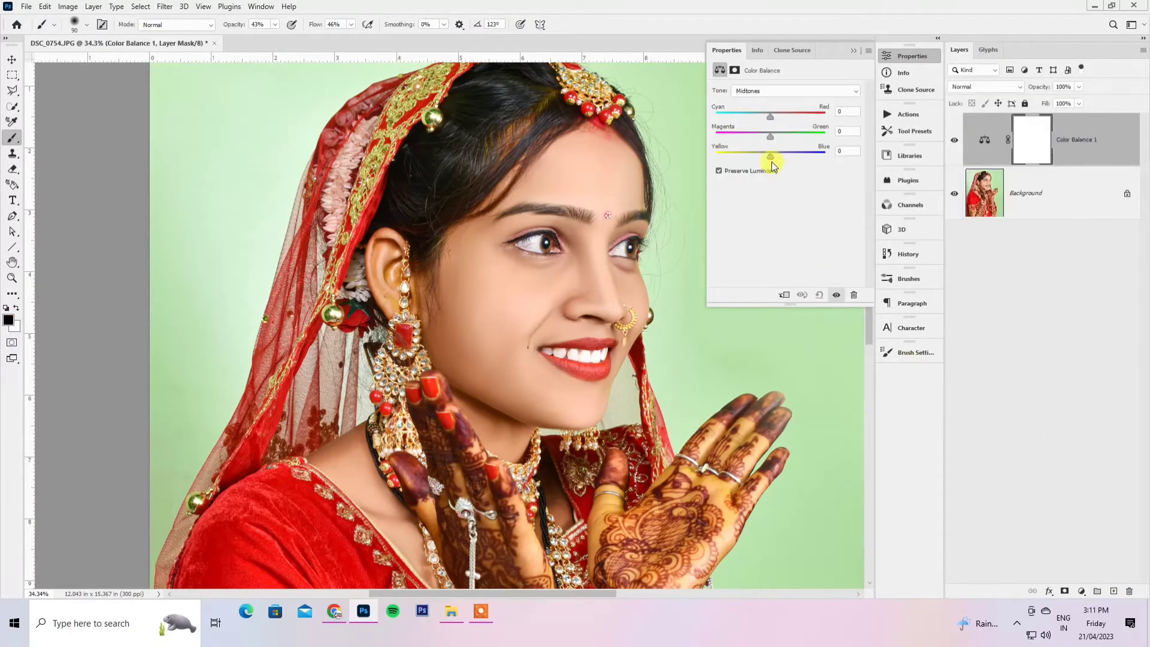
left_click_drag(770, 157, 779, 157)
left_click(764, 91)
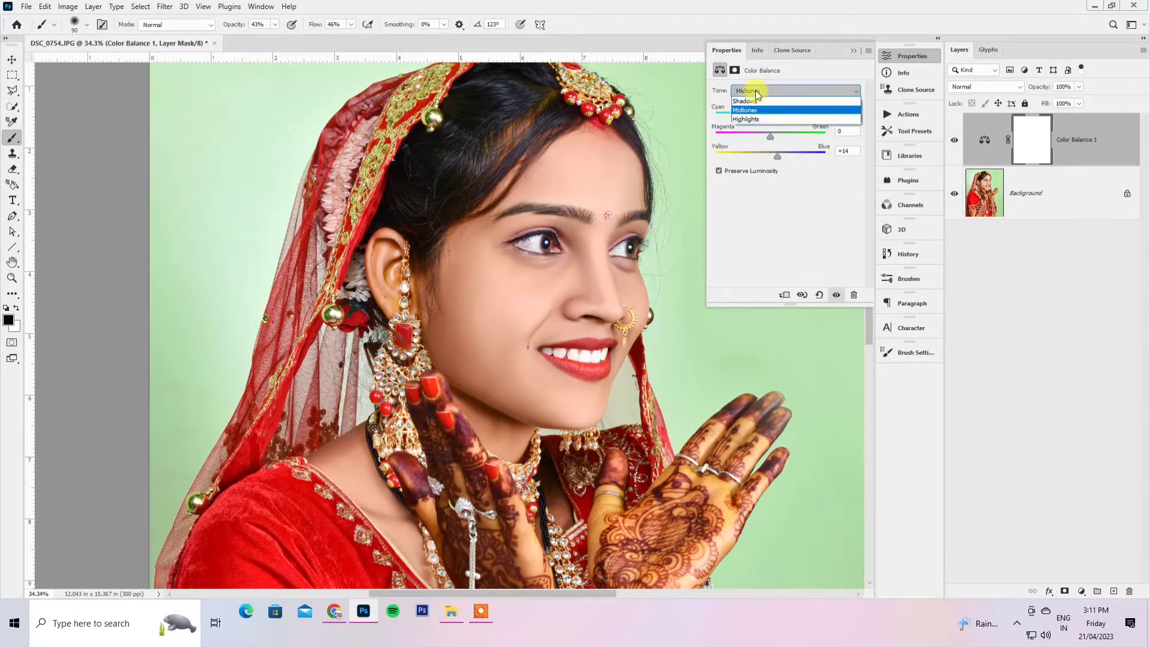
left_click(756, 118)
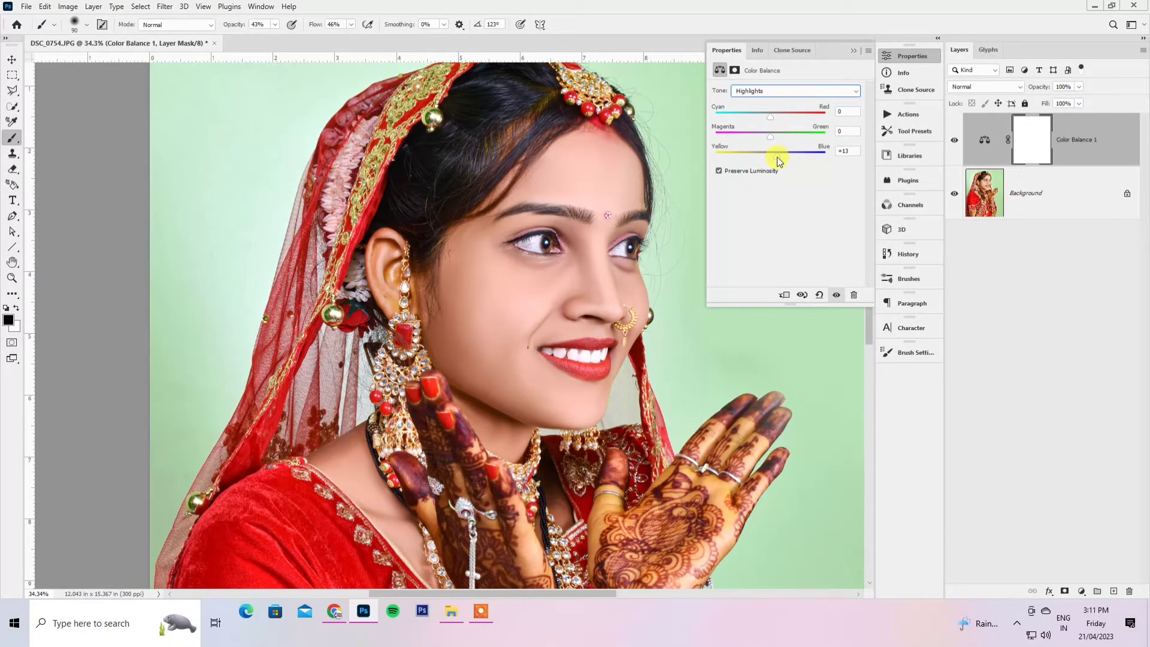
left_click(898, 56)
Add a Vibrance adjustment layer and set its saturation to +5.
left_click(1083, 592)
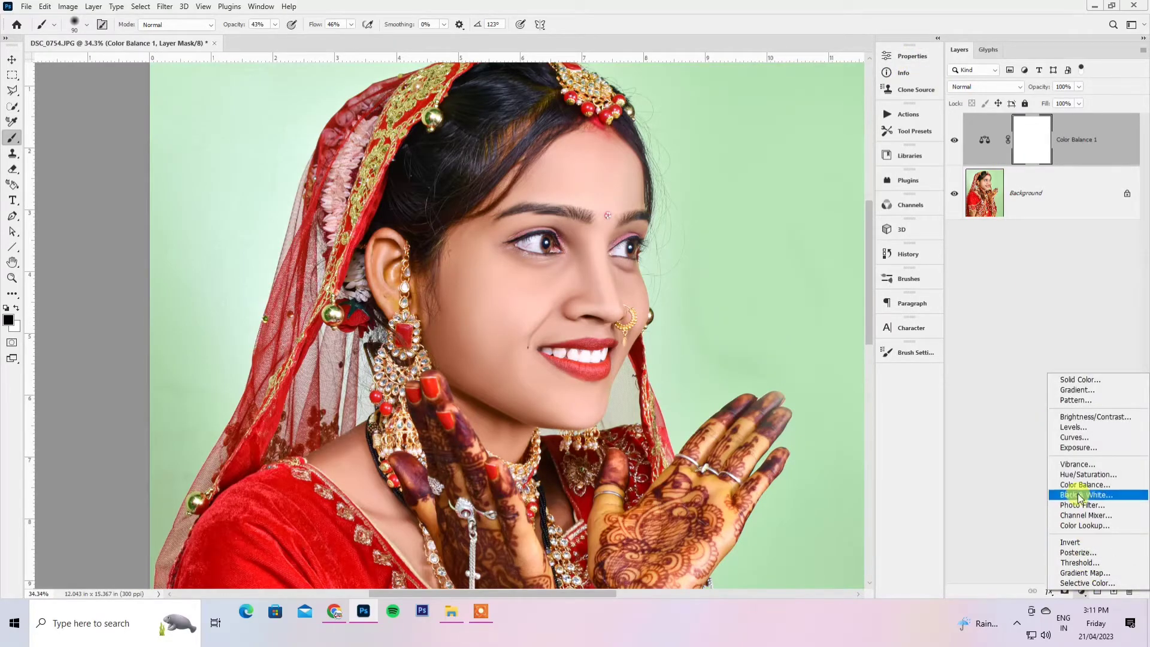
left_click(1072, 465)
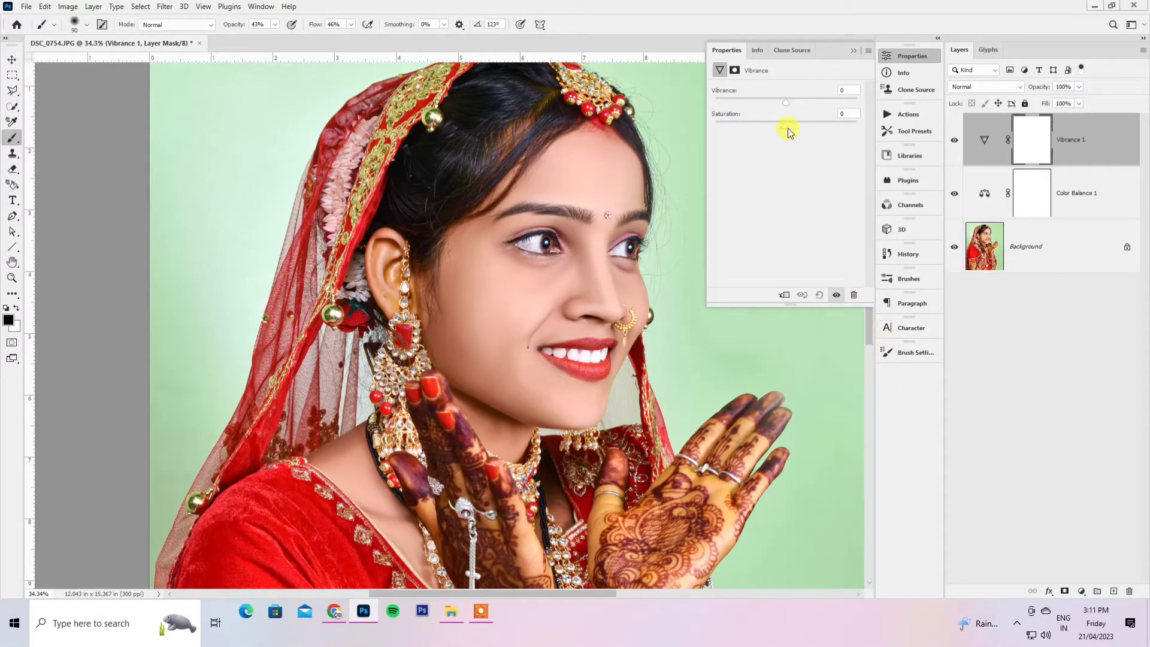
left_click(799, 126)
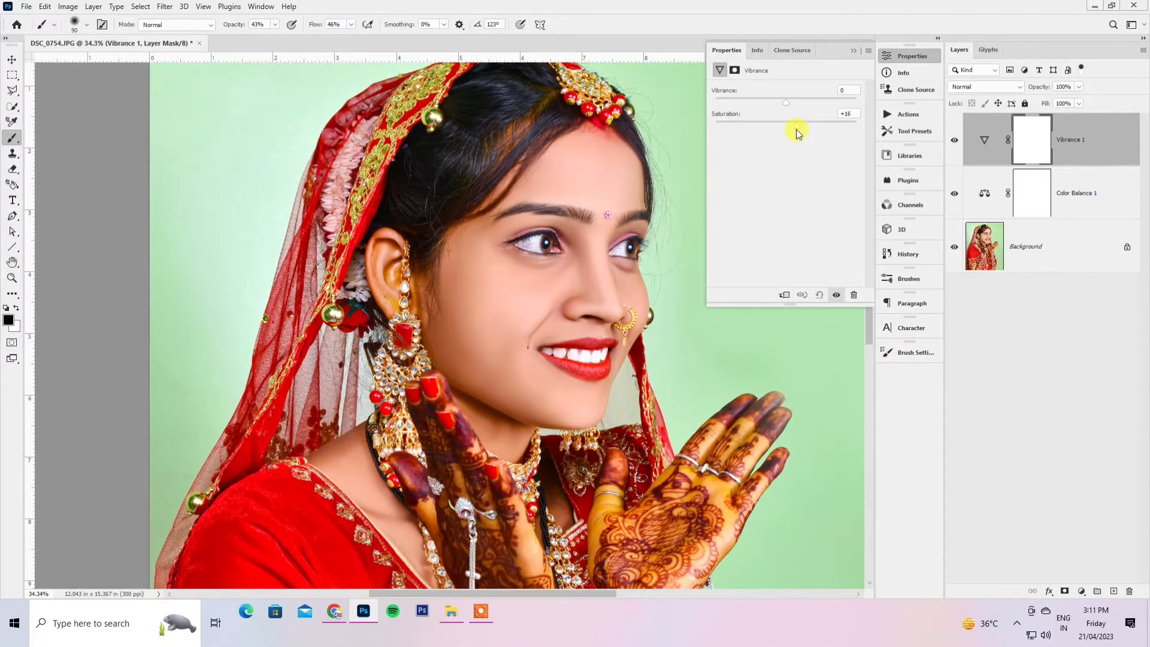
left_click_drag(791, 133, 791, 133)
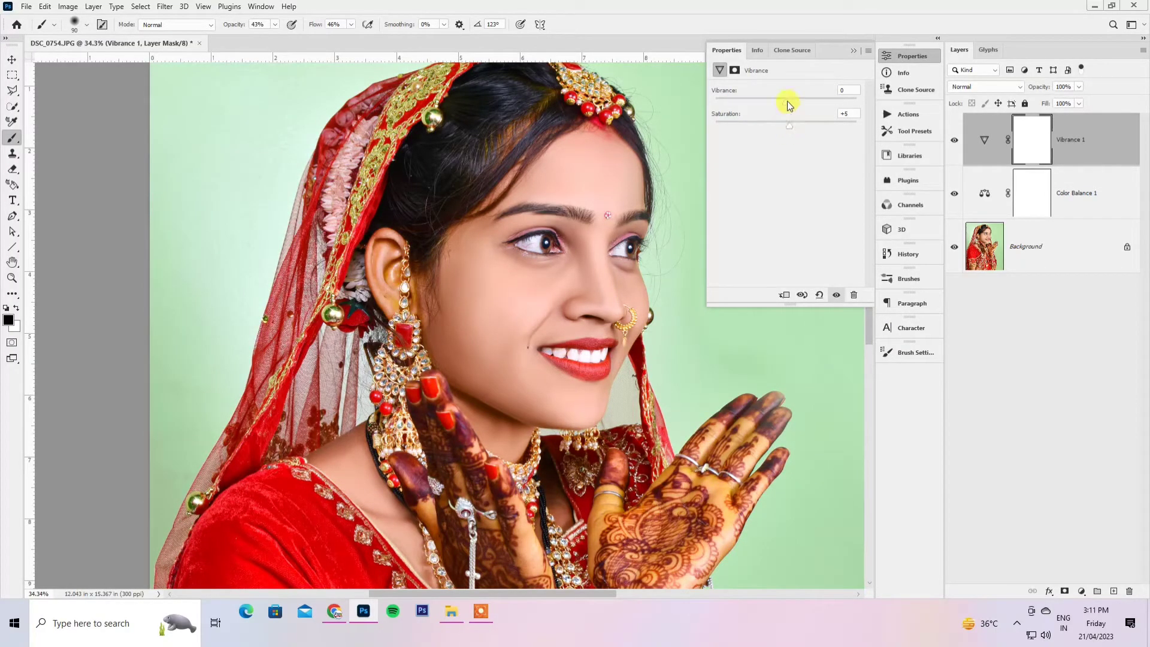
left_click(907, 55)
Compare the image with and without the Vibrance adjustment, and merge both adjustment layers into the Background.
scroll(646, 263, "down", 5)
scroll(651, 270, "up", 2)
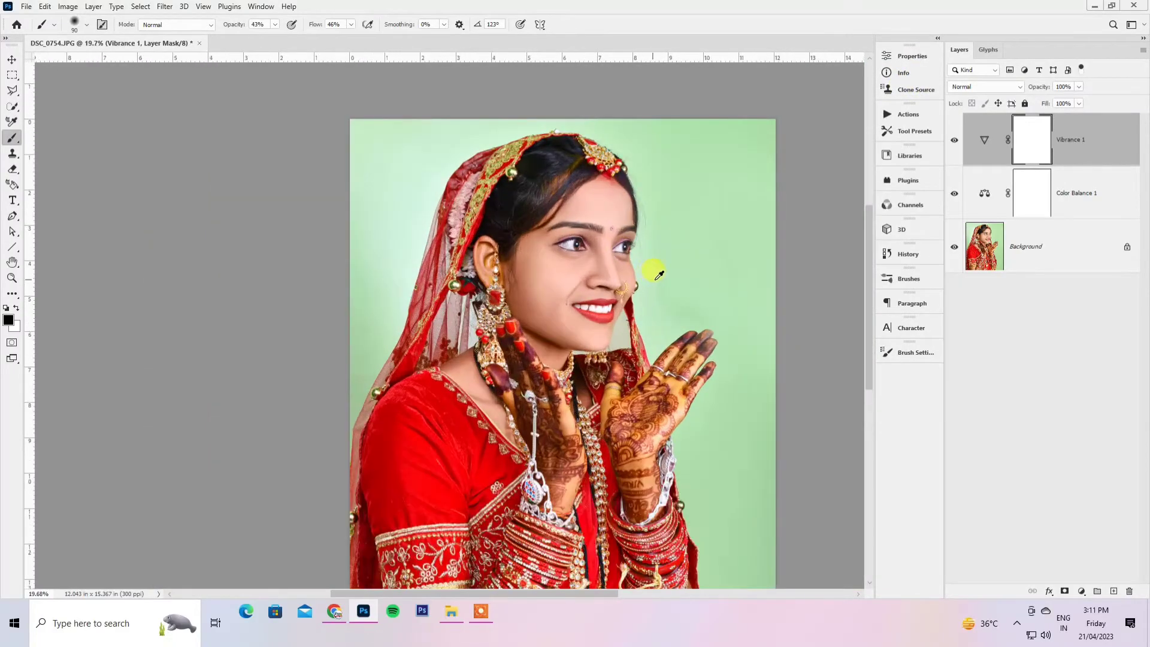
left_click(953, 140)
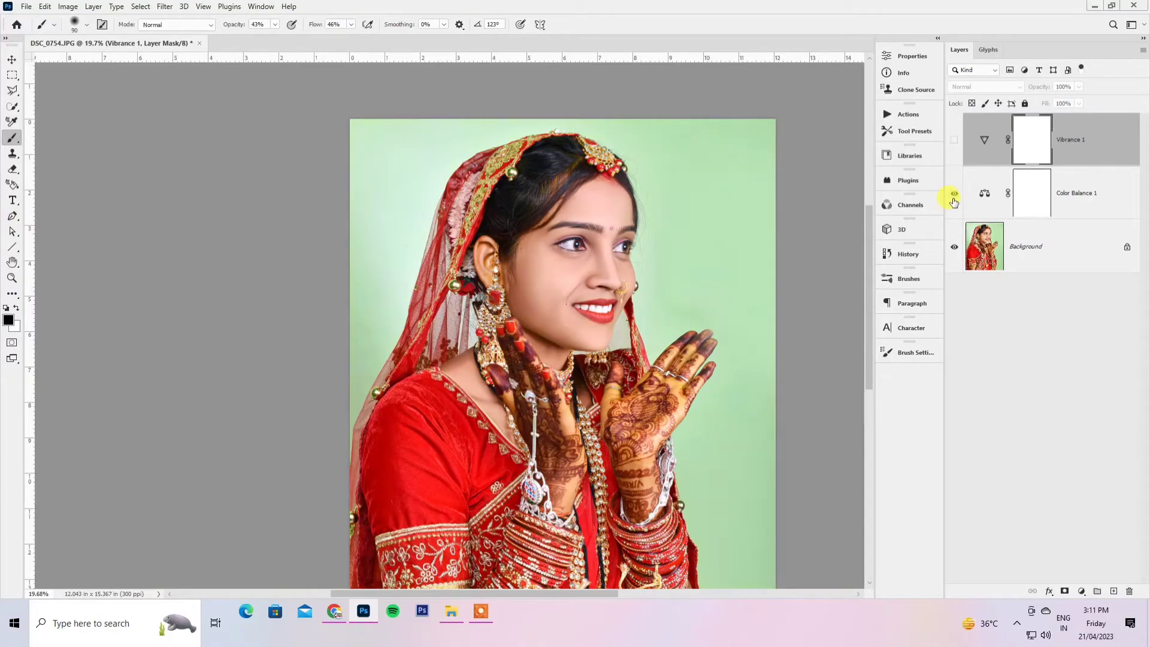
left_click(954, 140)
left_click(1045, 246, "shift")
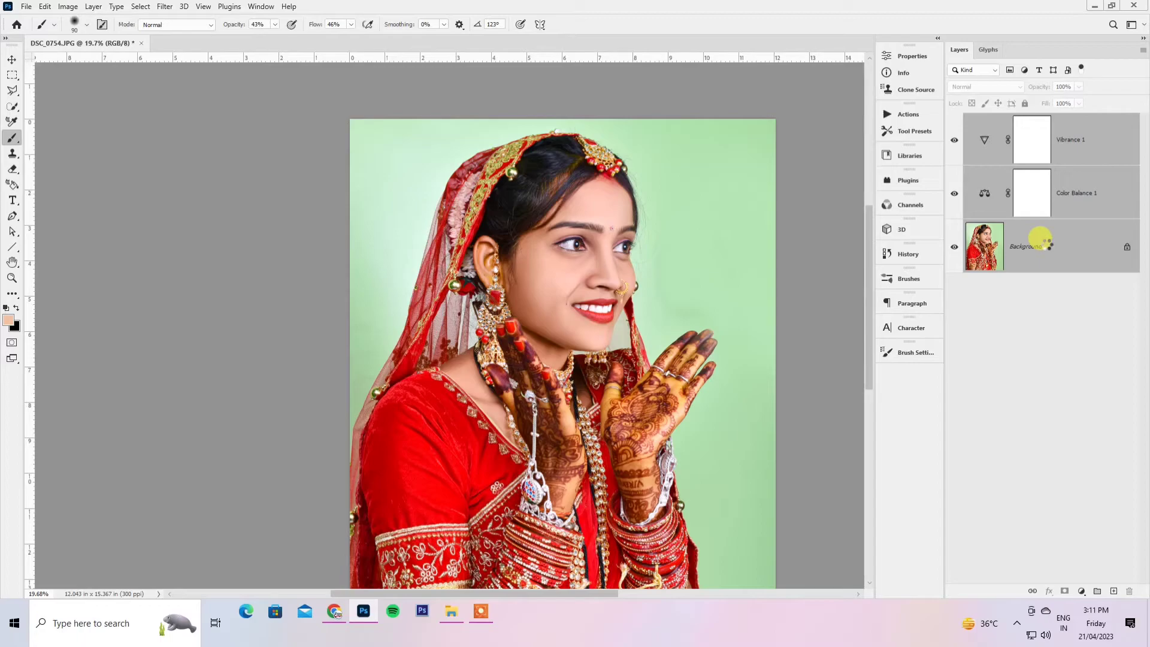
key("ctrl+e")
Add a new layer in Multiply blend mode and set the foreground colour to pure bright red.
scroll(716, 220, "down", 2)
scroll(616, 156, "up", 4)
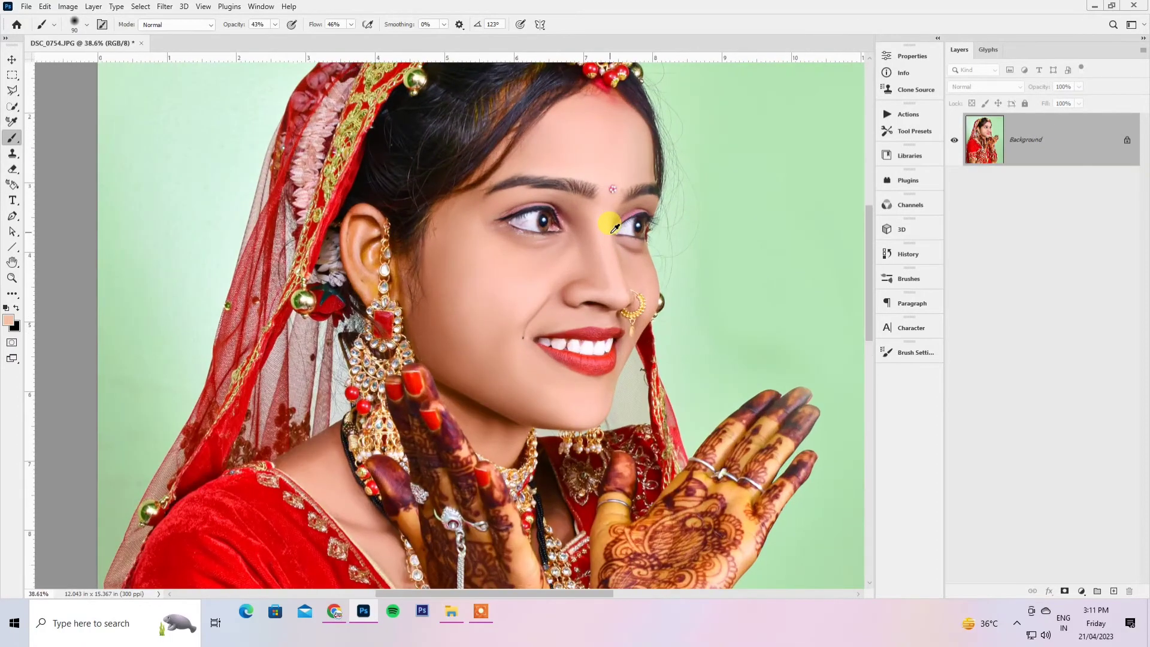
scroll(613, 227, "up", 3)
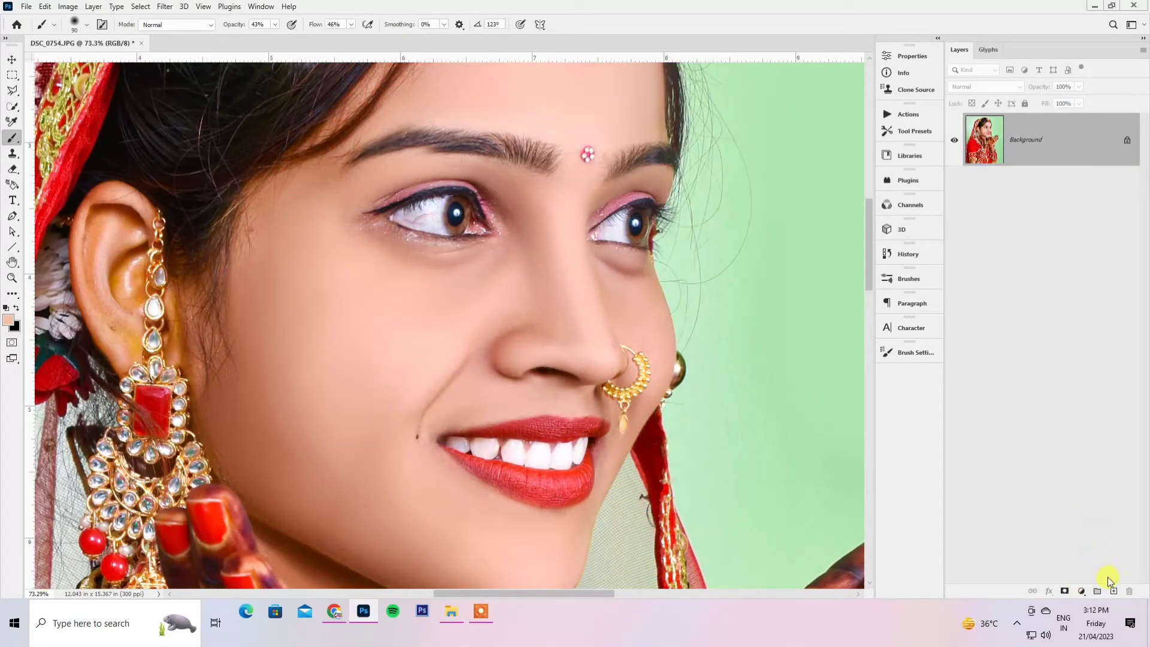
left_click(1113, 591)
left_click(976, 87)
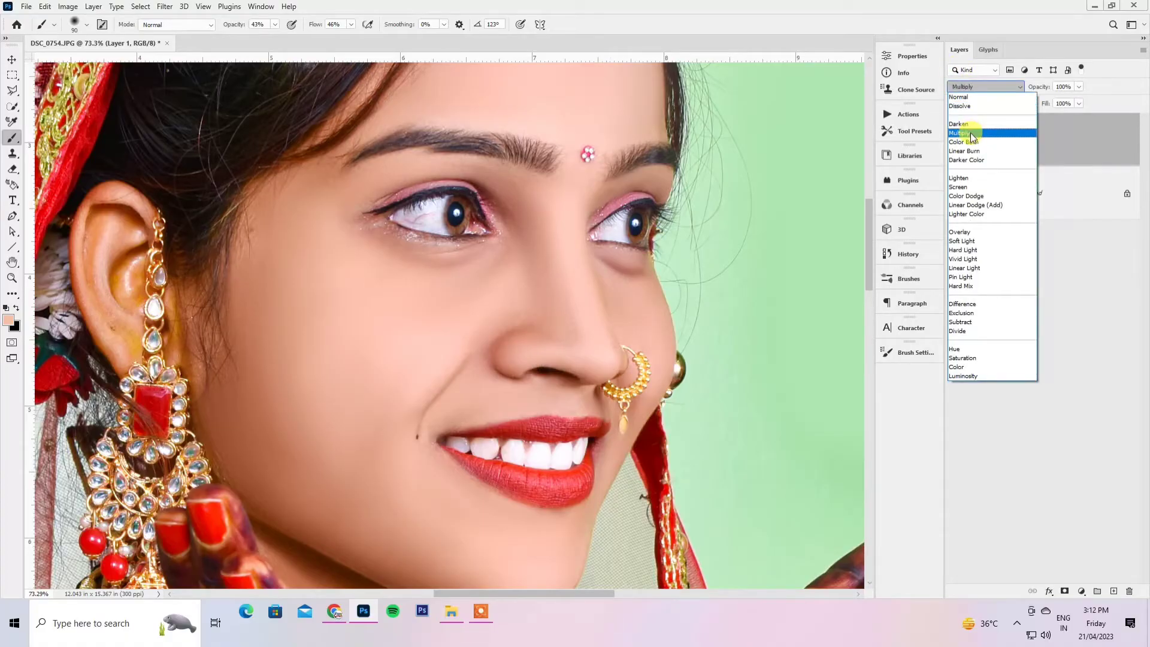
left_click(973, 134)
left_click(10, 320)
left_click_drag(494, 409, 565, 375)
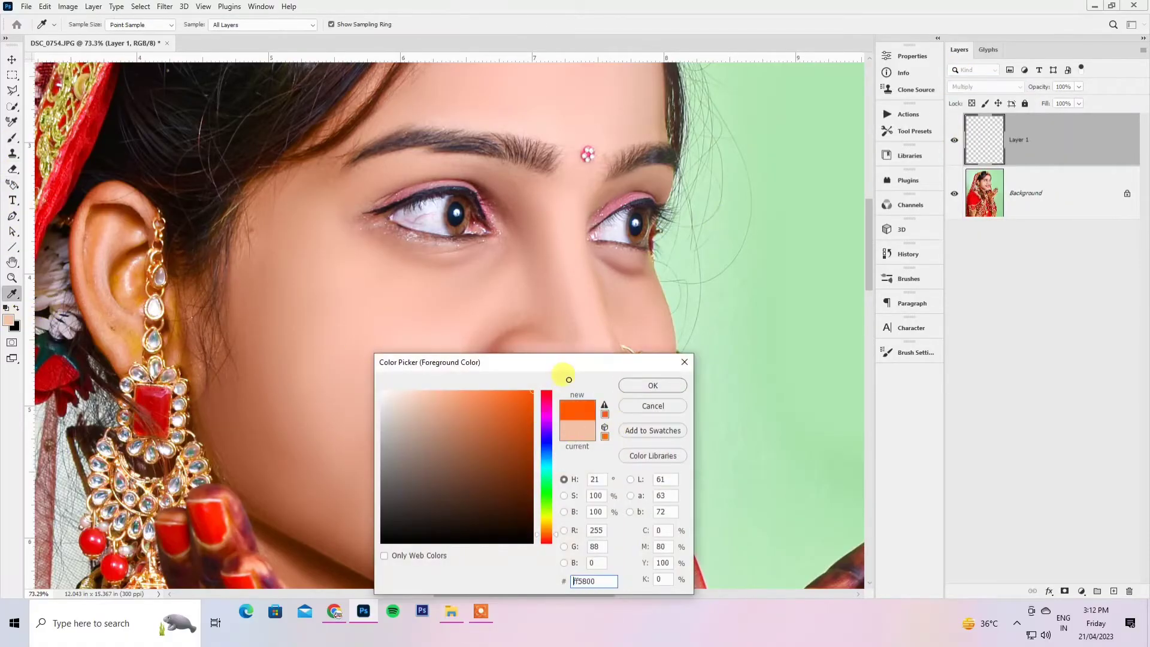
left_click_drag(547, 533, 547, 558)
left_click(637, 386)
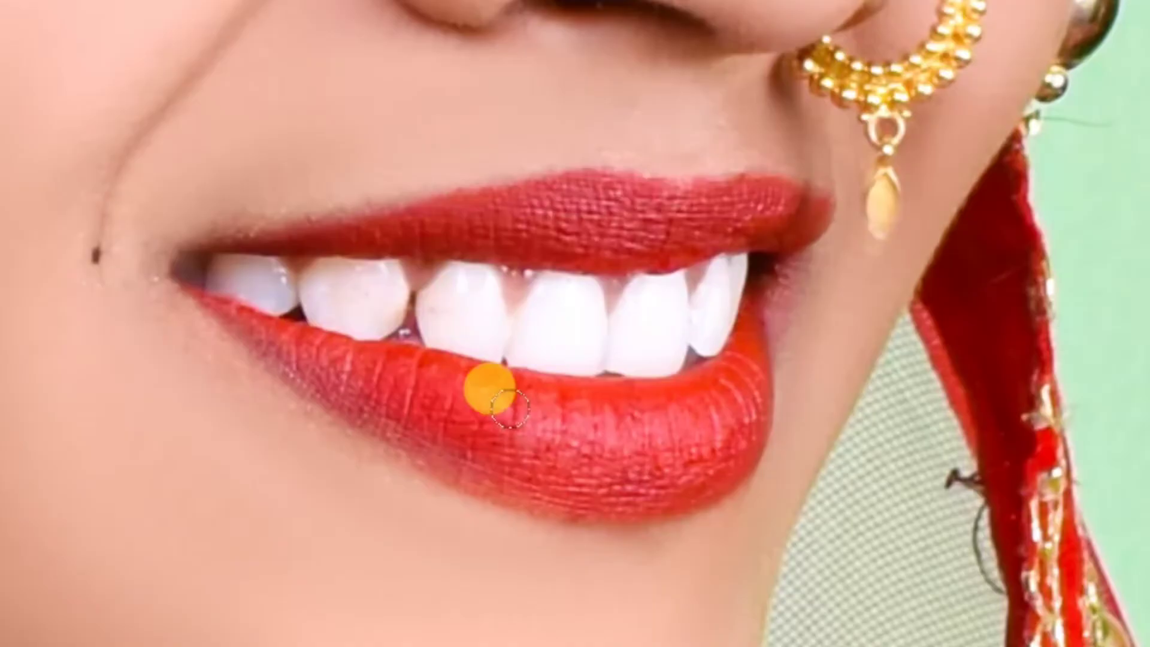
Paint the lower and upper lips red on the Multiply layer, following the lip edges out to the corners.
left_click_drag(552, 487, 641, 494)
mouse_move(728, 405)
left_mouse_down()
mouse_move(647, 482)
mouse_move(470, 453)
mouse_move(363, 368)
mouse_move(264, 326)
left_mouse_up()
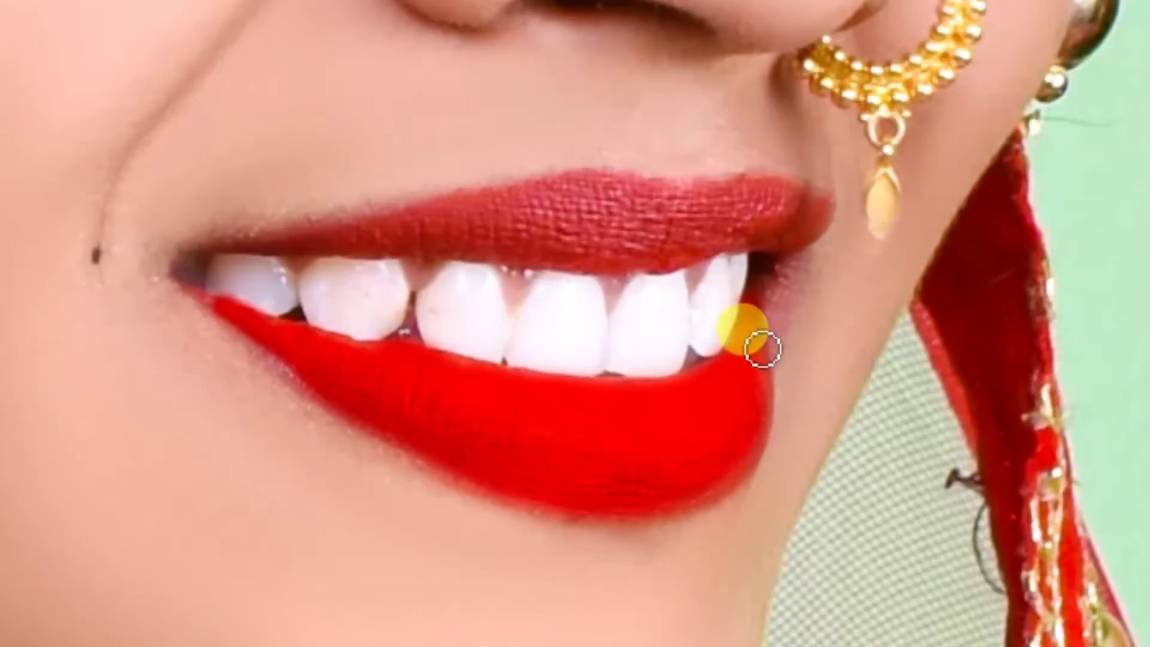
mouse_move(641, 257)
left_mouse_down()
mouse_move(568, 245)
mouse_move(596, 198)
mouse_move(807, 226)
mouse_move(404, 230)
mouse_move(294, 268)
mouse_move(360, 260)
mouse_move(184, 264)
left_mouse_up()
left_click_drag(184, 265, 240, 316)
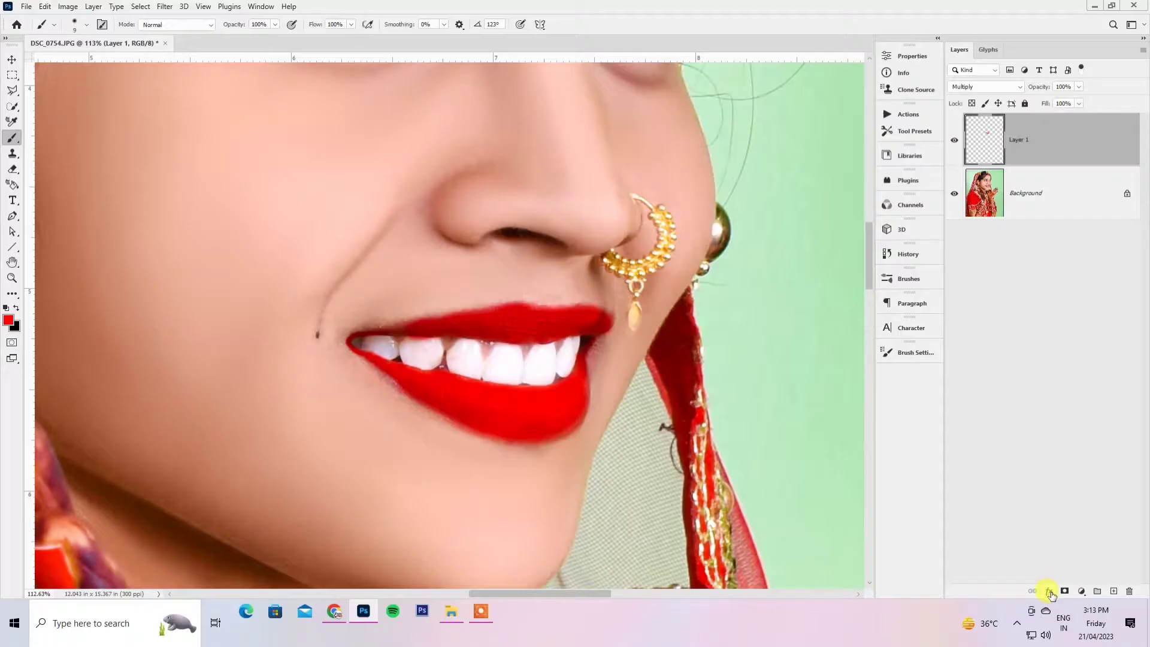
In the lip layer's blending options, split the Underlying Layer white slider with its dark half at 131 and pull the other half inward.
left_click(1048, 592)
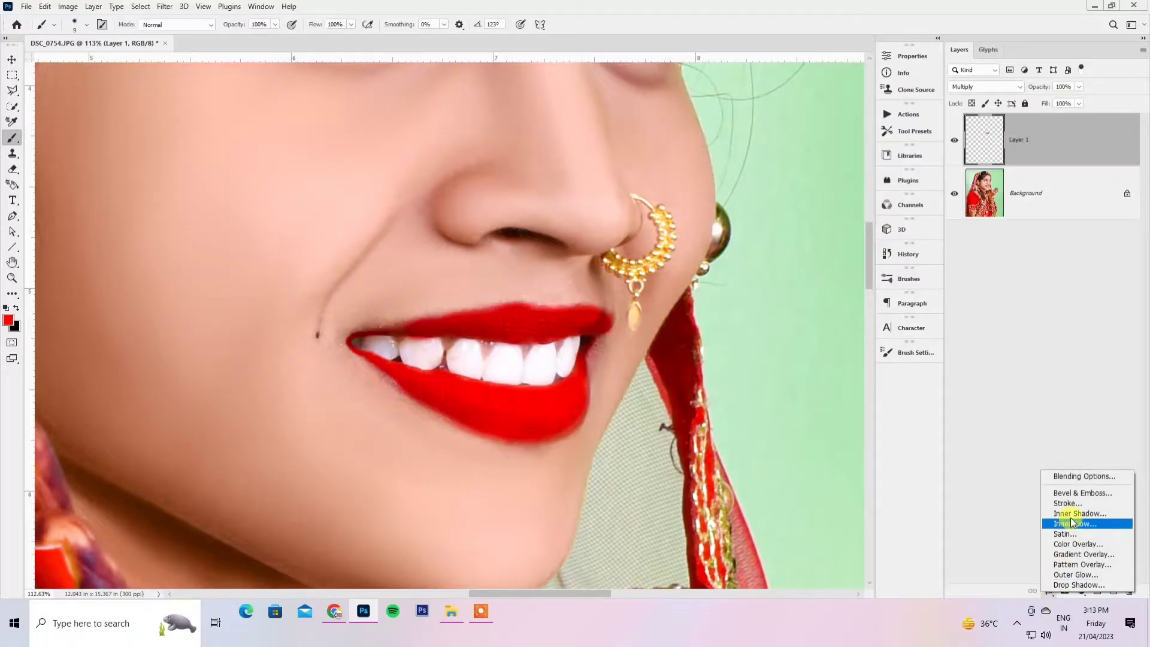
left_click(1079, 476)
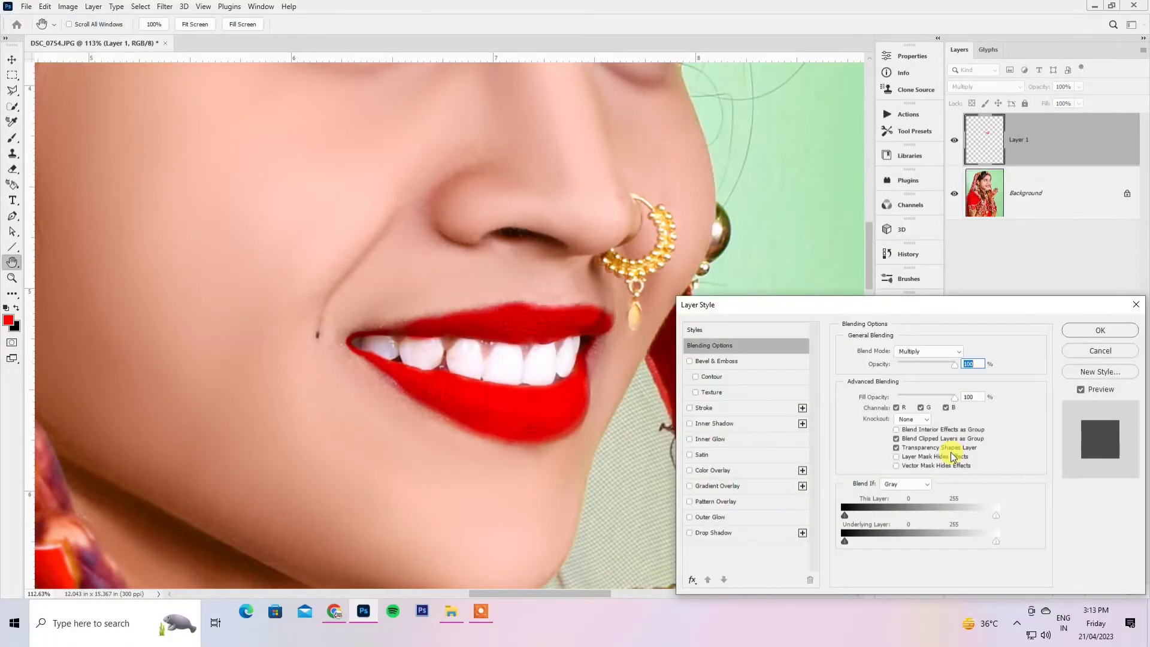
left_click_drag(996, 541, 922, 542)
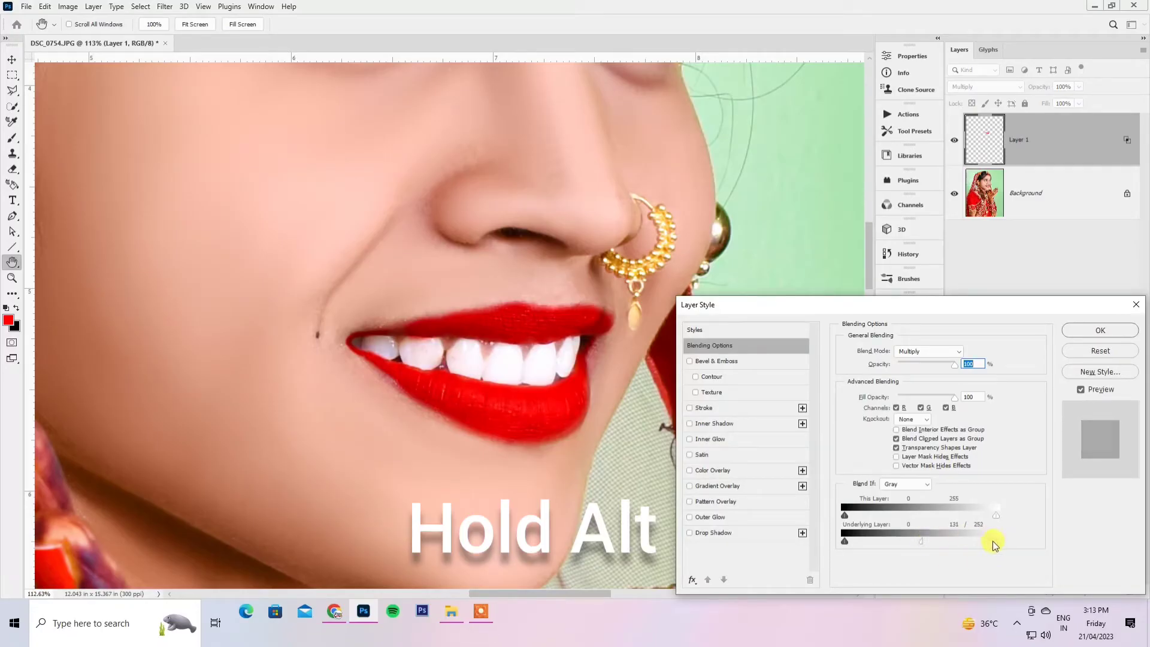
left_click_drag(992, 543, 932, 545)
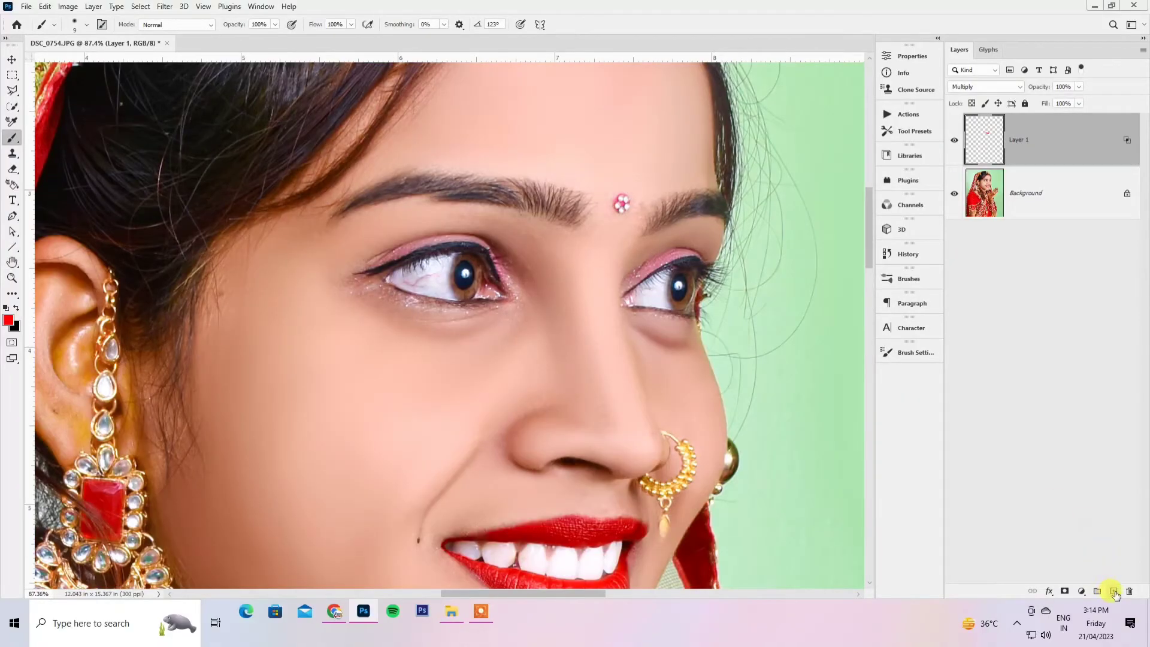
Add another new layer in Multiply blend mode for the eyeliner and make black the foreground colour.
left_click(1114, 591)
left_click(985, 87)
left_click(965, 131)
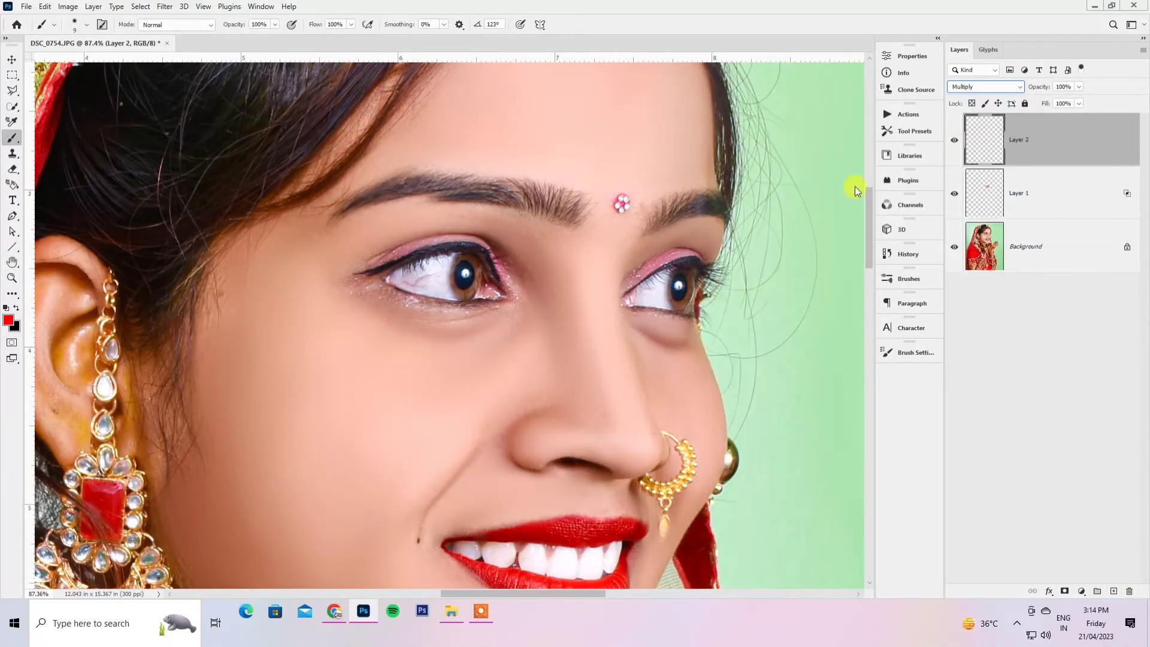
left_click(18, 309)
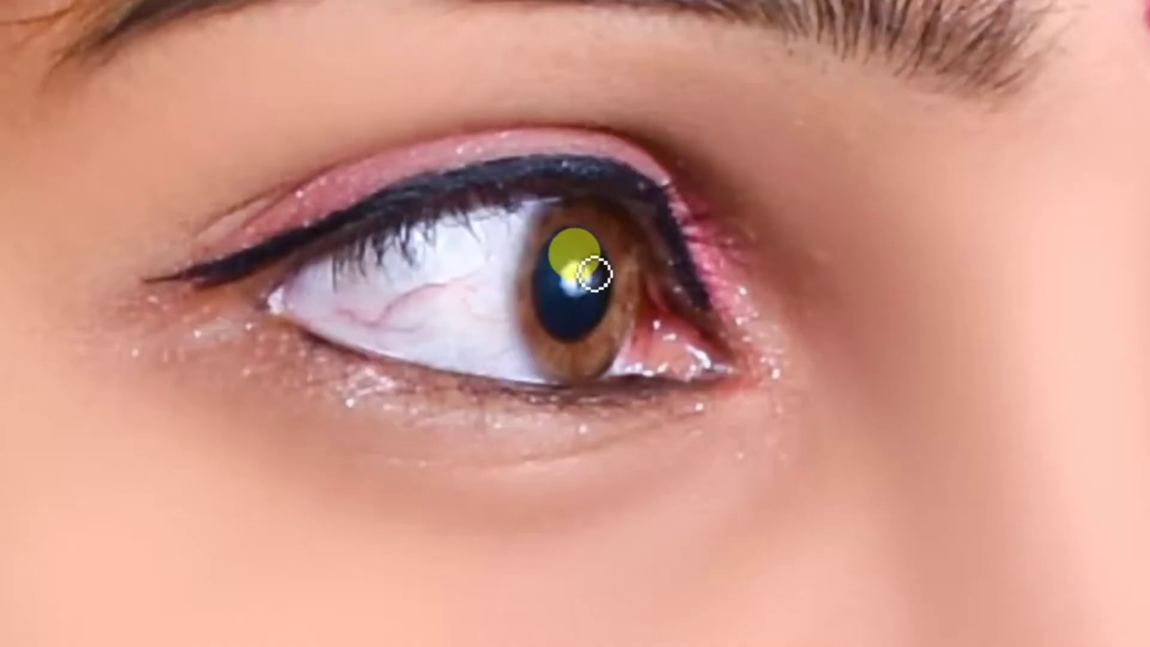
Paint black eyeliner along the upper and lower lash lines of both eyes.
right_click(594, 270)
left_click_drag(729, 325, 730, 325)
mouse_move(217, 269)
left_mouse_down()
mouse_move(341, 240)
mouse_move(369, 221)
mouse_move(595, 182)
mouse_move(685, 267)
mouse_move(749, 377)
mouse_move(605, 393)
mouse_move(421, 375)
mouse_move(272, 315)
left_mouse_up()
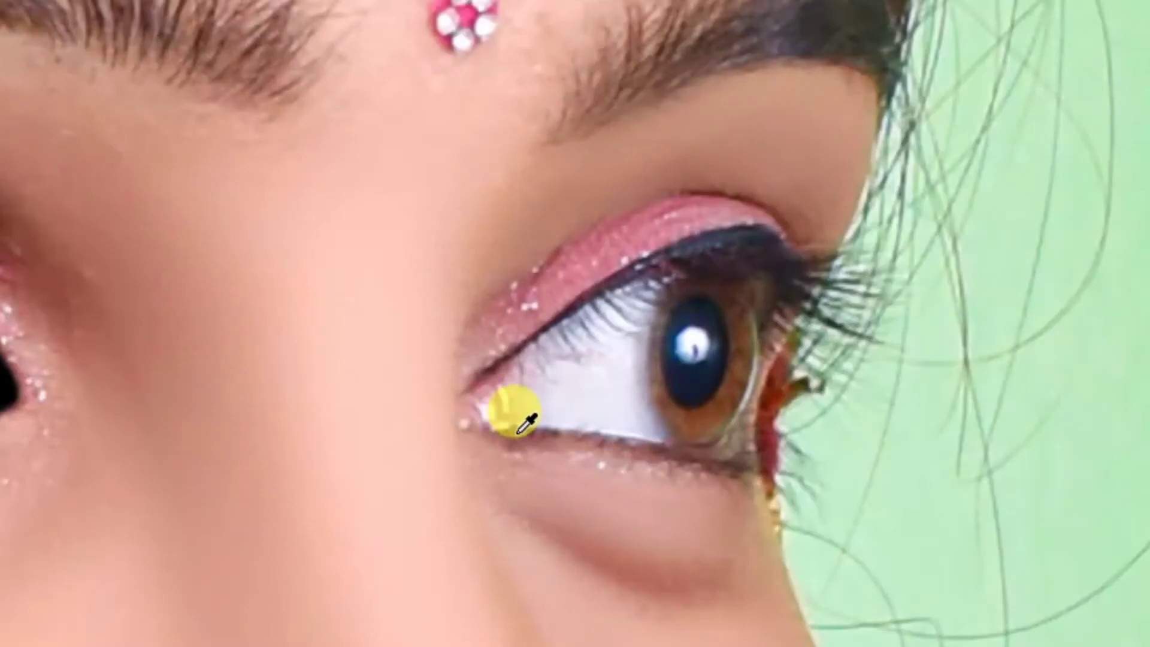
mouse_move(465, 384)
left_mouse_down()
mouse_move(593, 277)
mouse_move(811, 221)
mouse_move(806, 188)
mouse_move(778, 180)
left_mouse_up()
mouse_move(810, 462)
left_mouse_down()
mouse_move(799, 475)
mouse_move(670, 465)
mouse_move(508, 437)
mouse_move(446, 384)
left_mouse_up()
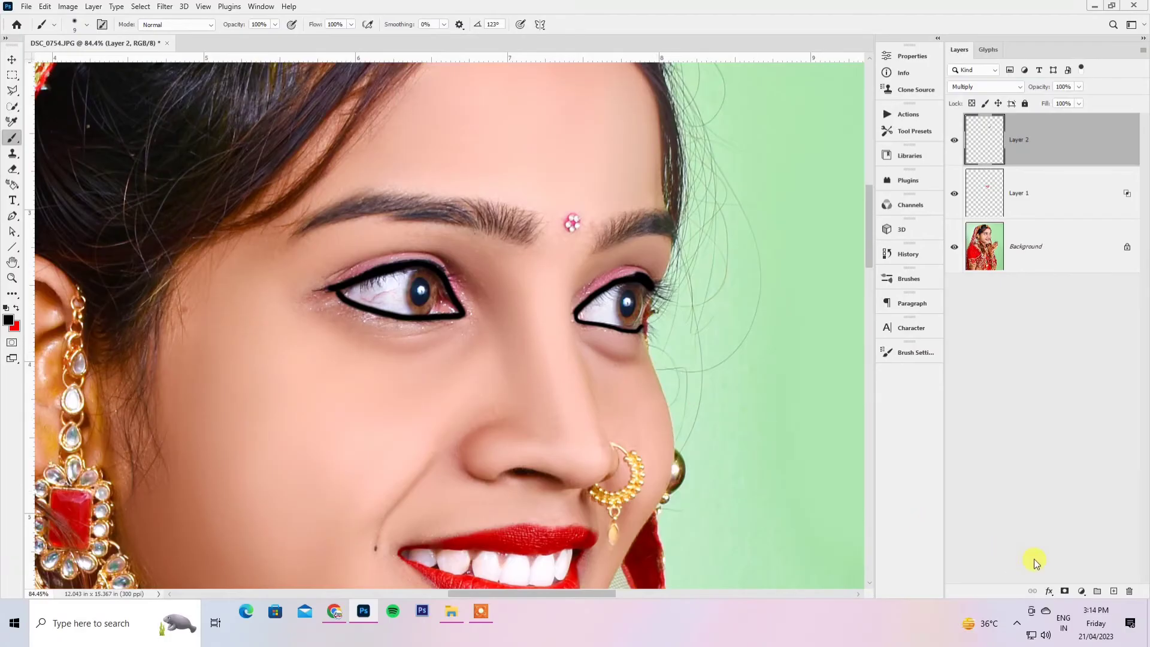
In the eyeliner layer's blending options, lower the Underlying Layer white slider to 148 and apply the change.
left_click(1049, 593)
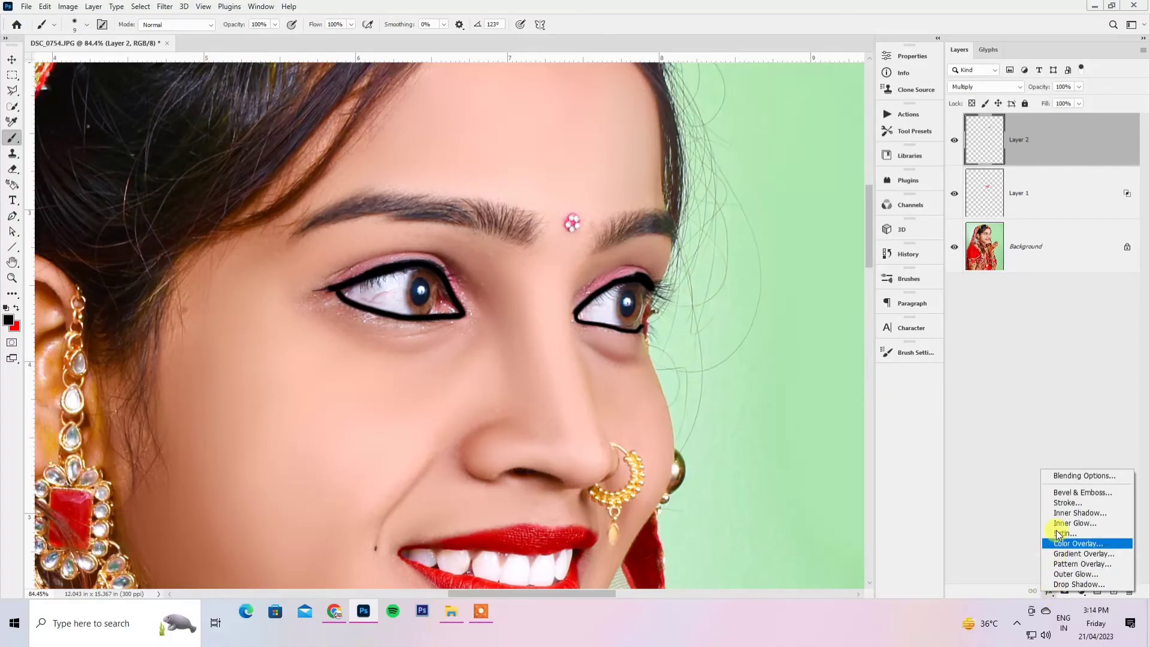
left_click(1058, 473)
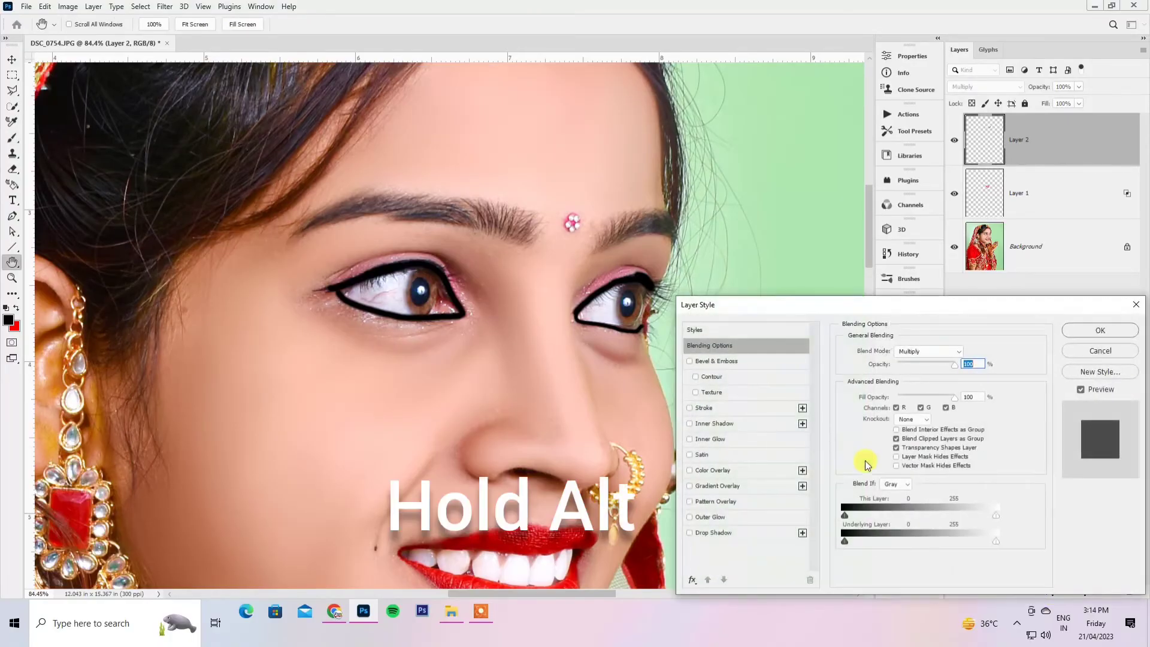
left_click_drag(994, 541, 924, 545)
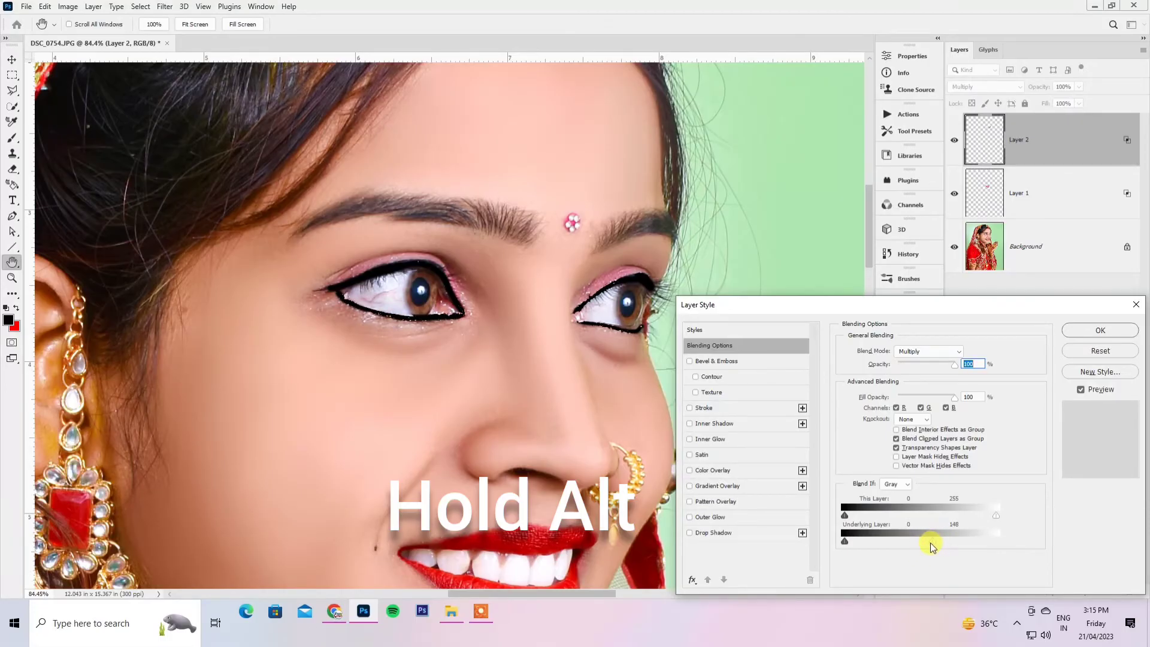
left_click(1100, 330)
key("b")
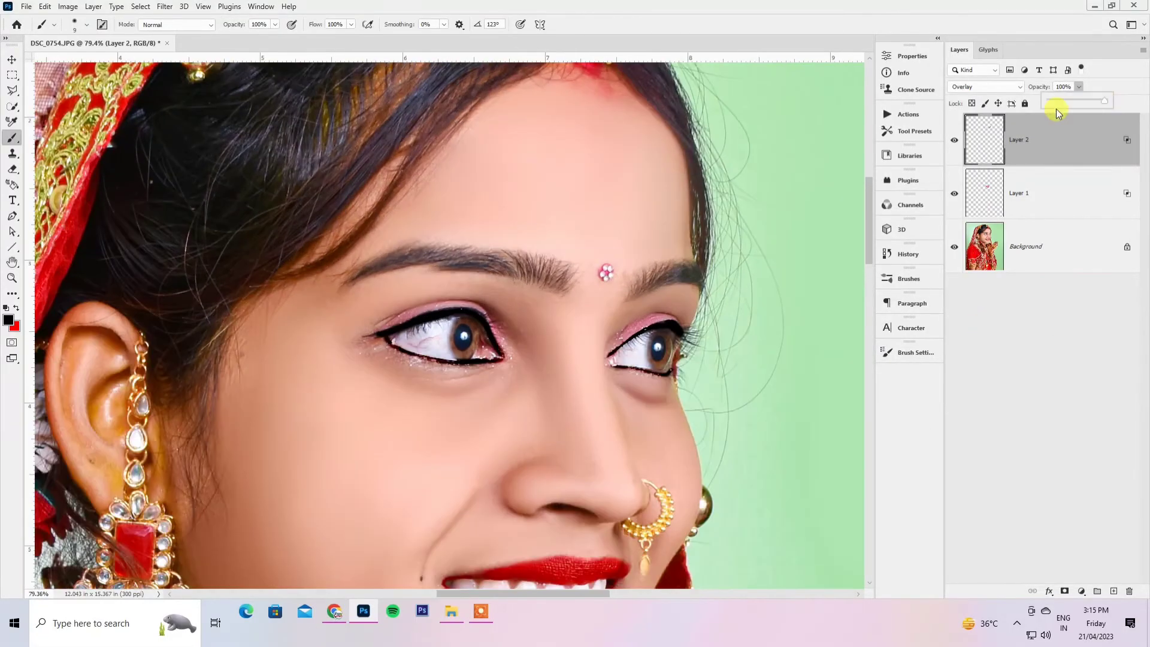
Set the eyeliner layer to Soft Light blend mode with 72% opacity and 71% fill.
left_click(985, 87)
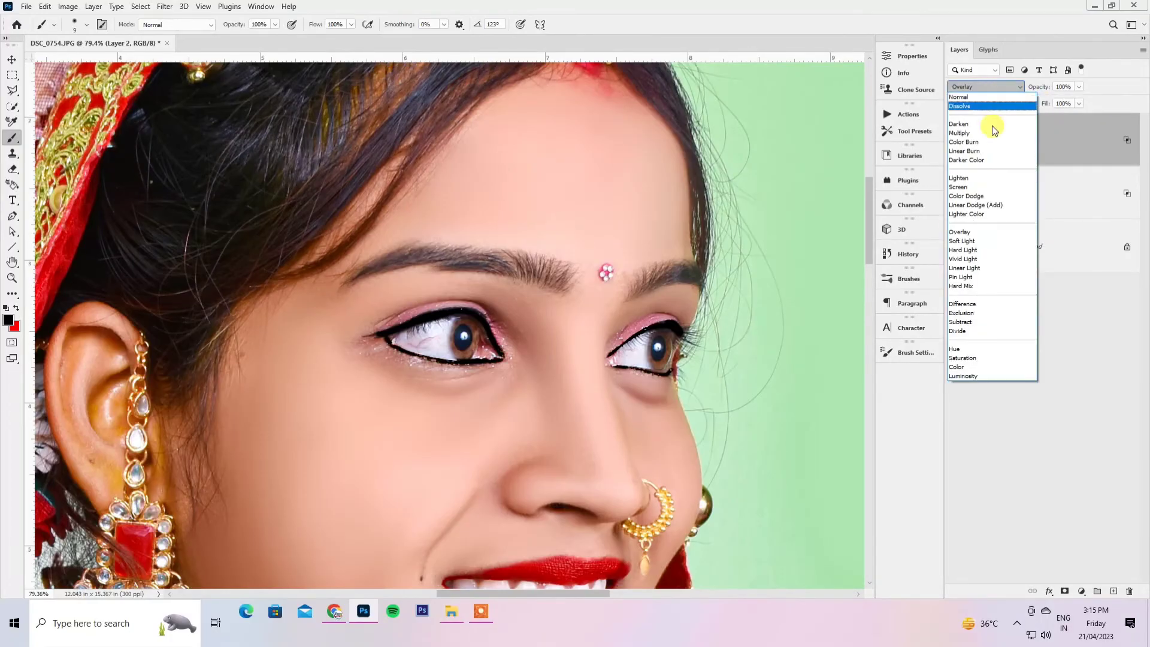
left_click(970, 242)
left_click(1080, 88)
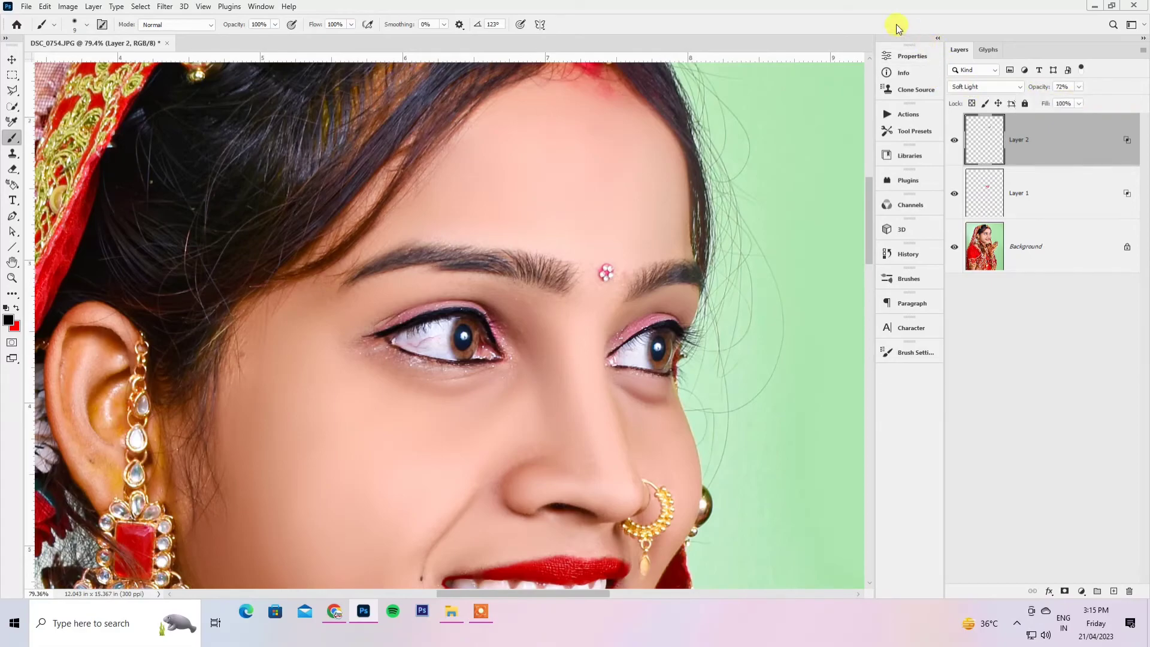
scroll(658, 213, "down", 5)
scroll(658, 212, "up", 5)
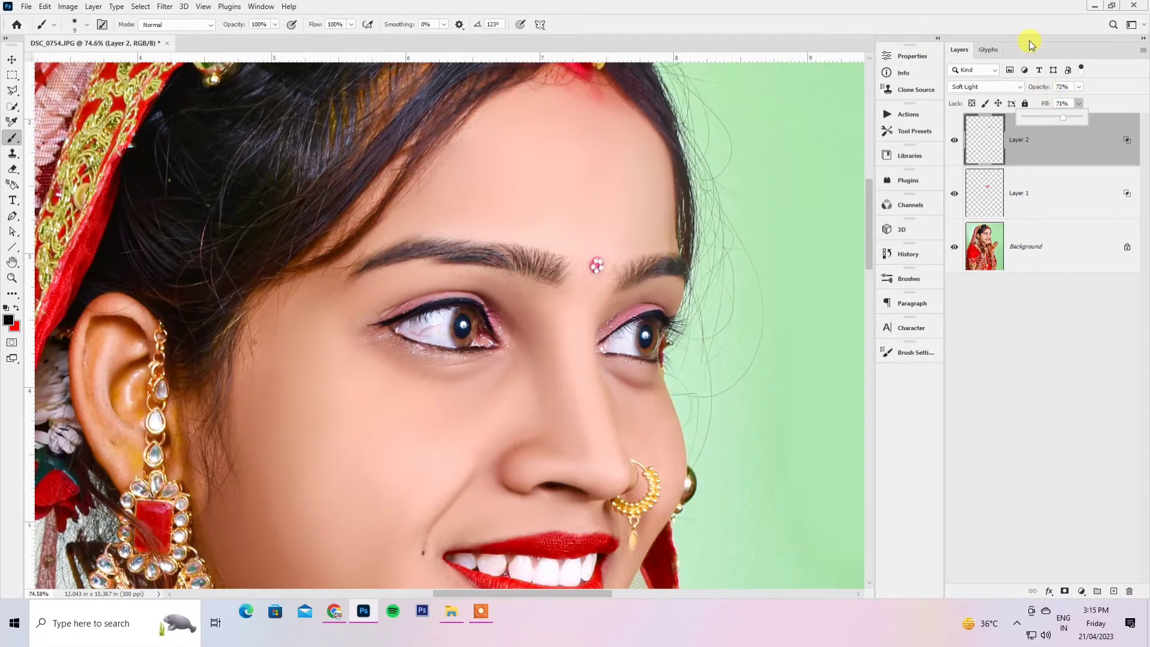
left_click(1030, 45)
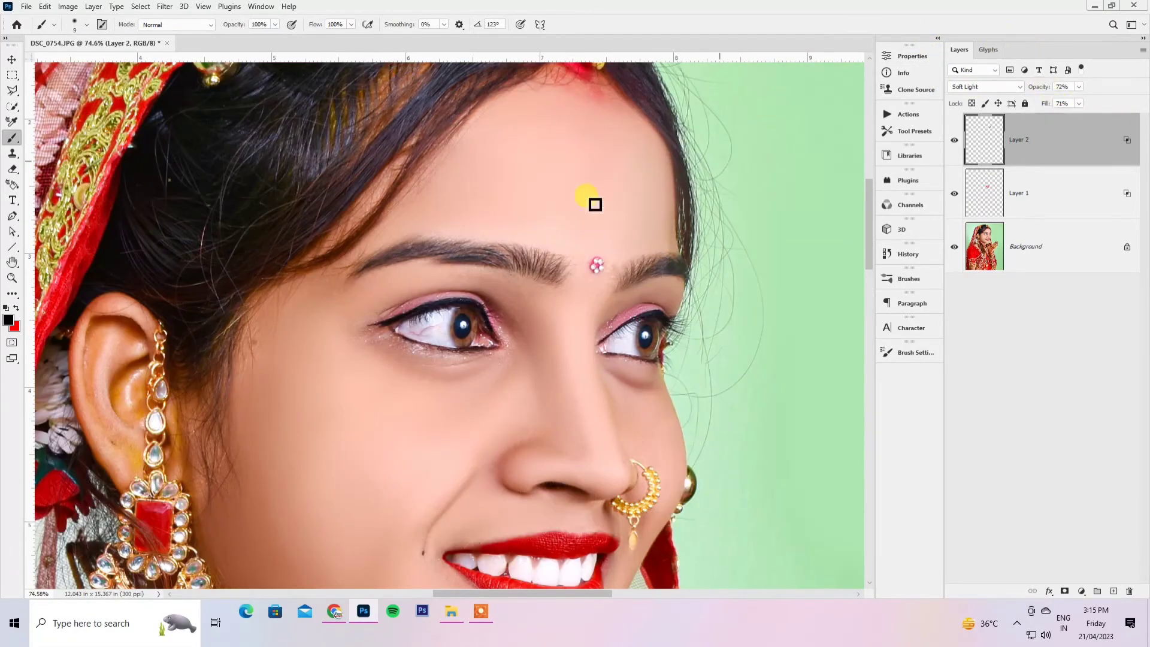
Choose a soft round brush of size 36 and paint black over the eyebrows on the eyeliner layer.
scroll(553, 287, "up", 3)
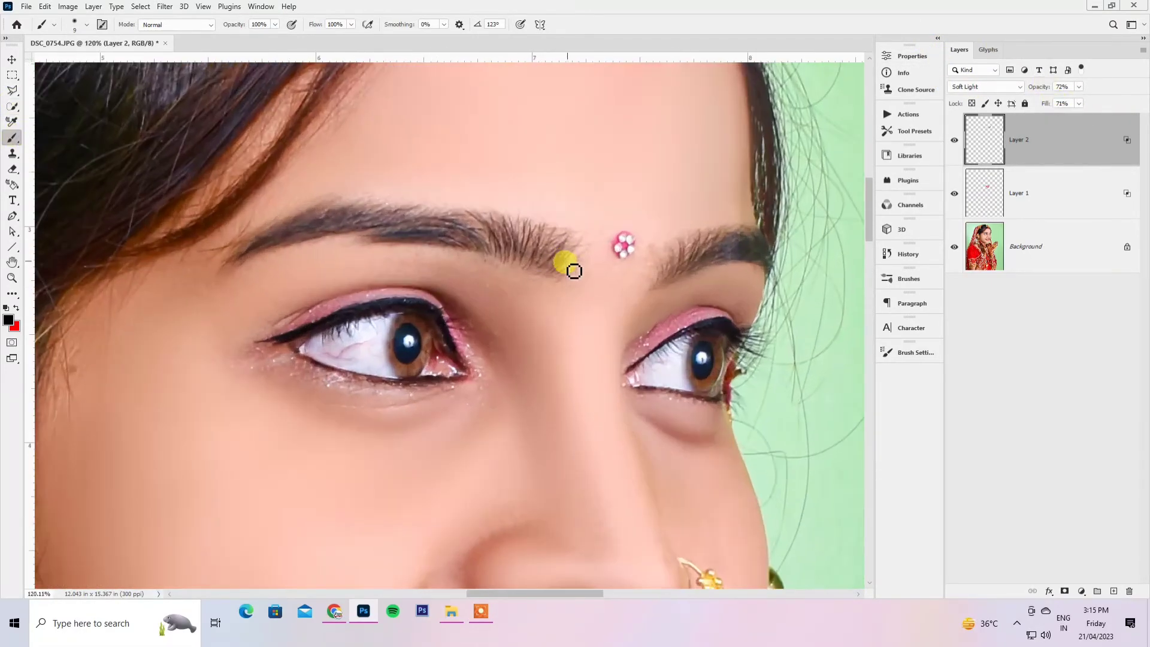
right_click(569, 265)
left_click(647, 295)
mouse_move(549, 254)
left_mouse_down()
mouse_move(544, 236)
mouse_move(475, 237)
left_mouse_up()
mouse_move(509, 330)
left_mouse_down()
mouse_move(497, 290)
mouse_move(265, 292)
mouse_move(73, 367)
left_mouse_up()
left_click_drag(857, 393, 962, 313)
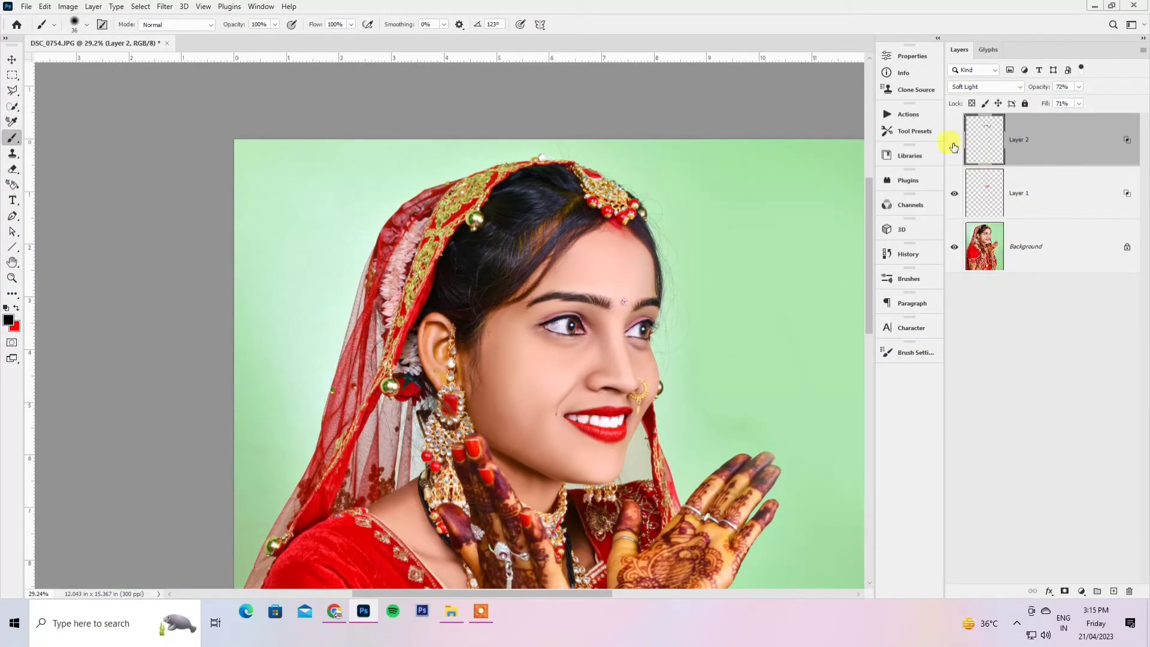
Hide the eyeliner and lip layers to compare the portrait without the painted makeup.
left_click(954, 194)
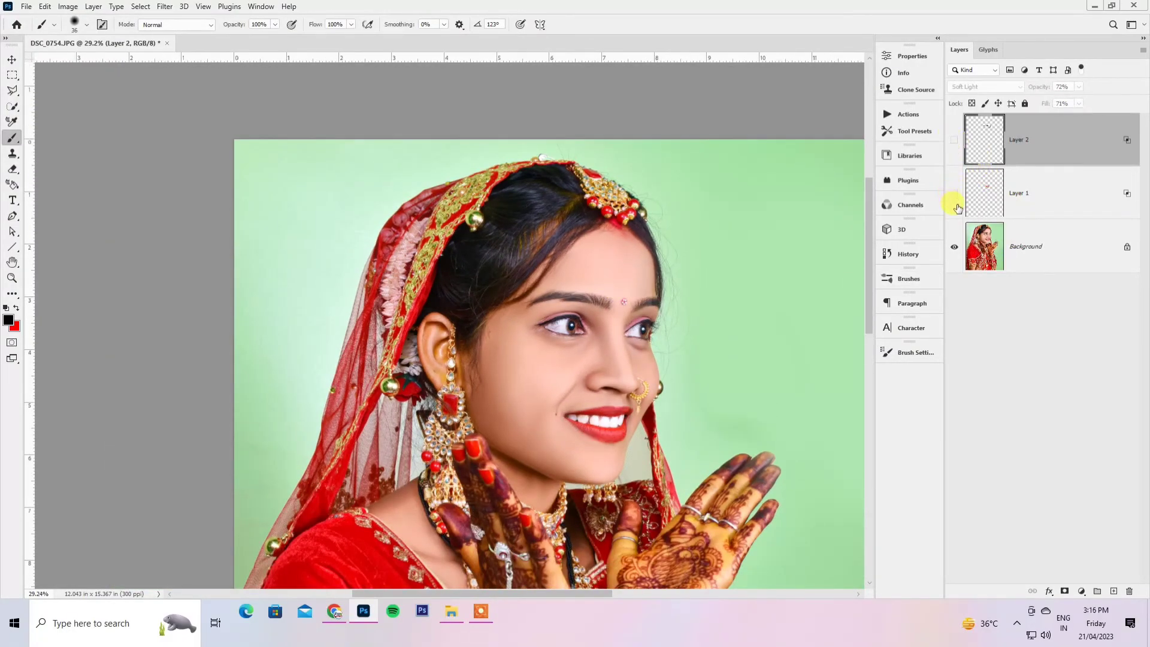